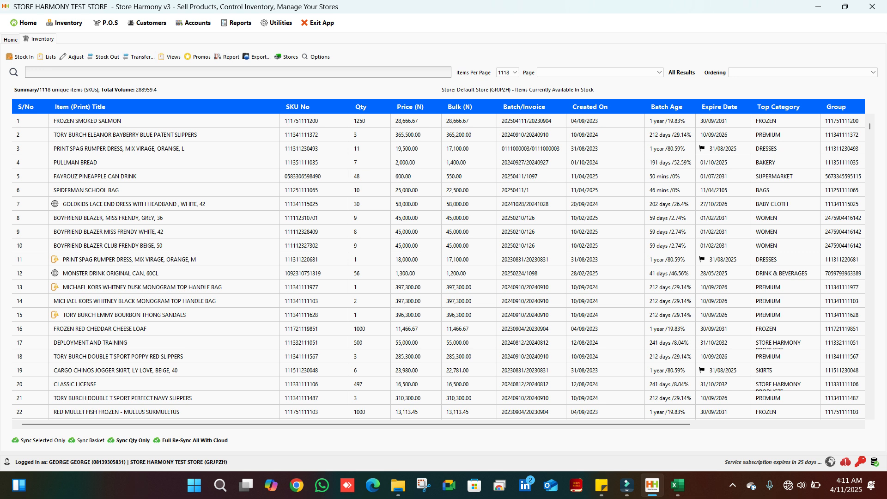
Check the body hug stock workbook in Excel, and open Store Harmony's tool for importing or receiving items via Excel file
{"action": "left_click", "coordinate": [677, 485]}
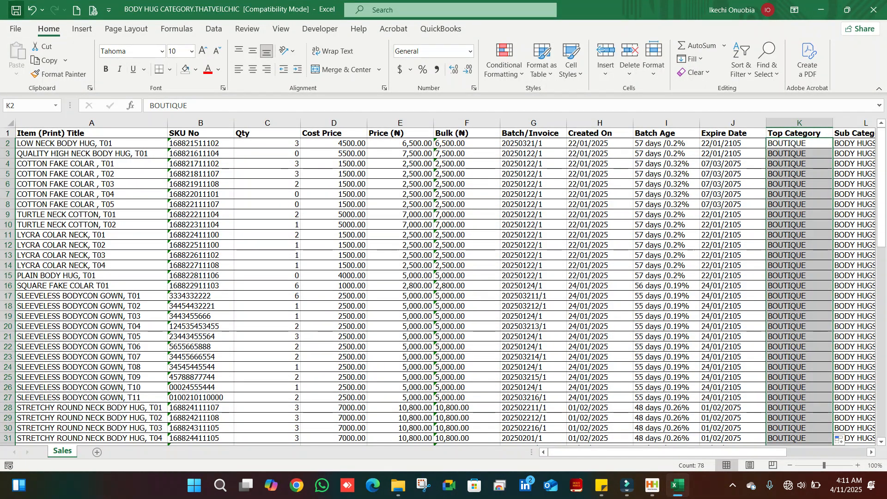
{"action": "left_click", "coordinate": [821, 10]}
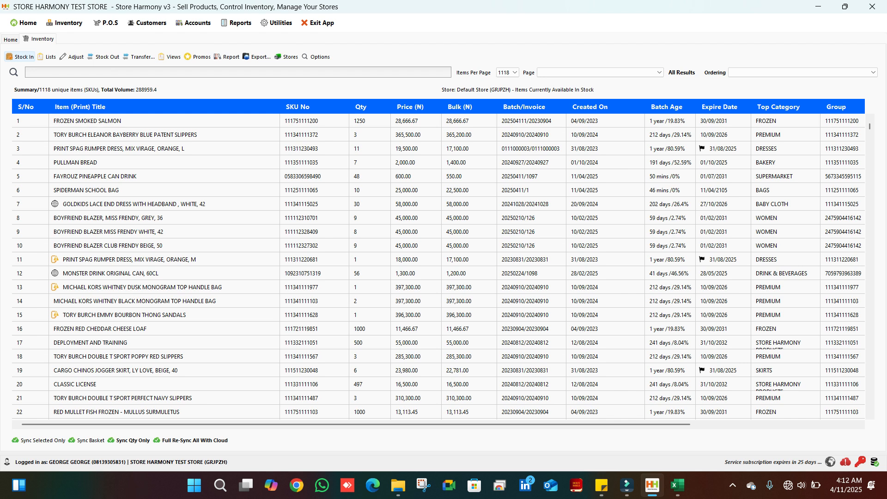
{"action": "left_click", "coordinate": [20, 56]}
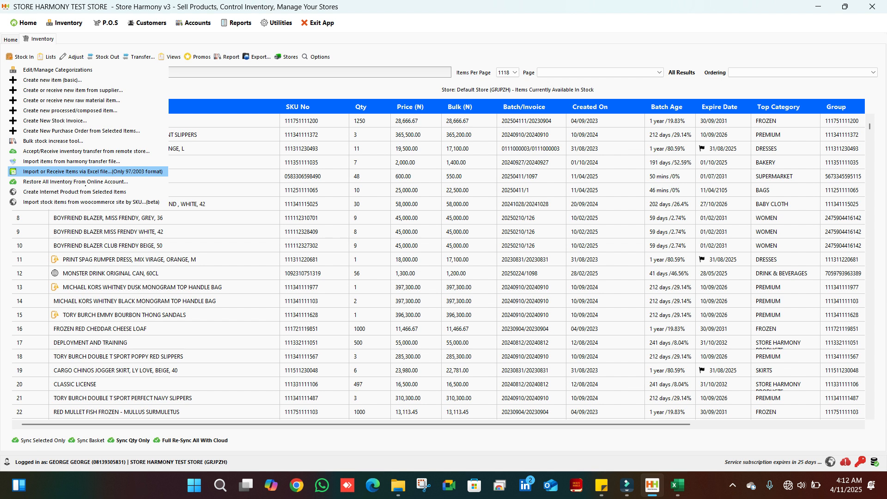
{"action": "left_click", "coordinate": [84, 173]}
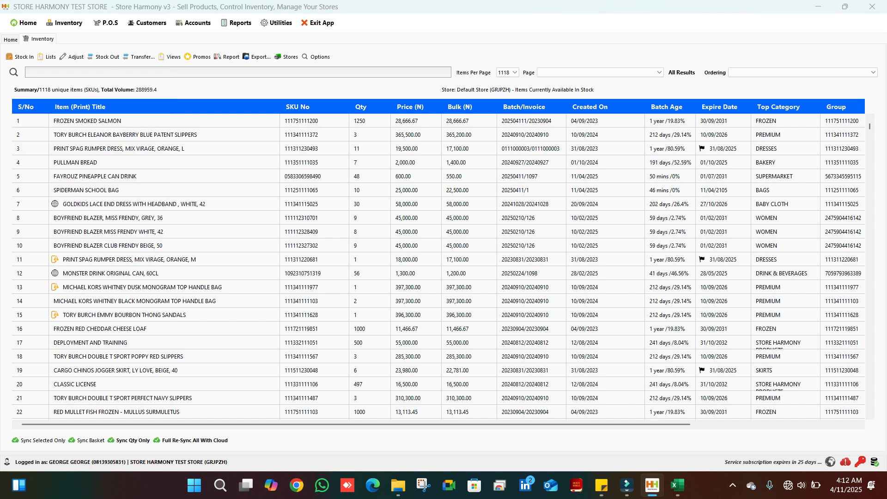
{"action": "left_click_drag", "start_coordinate": [459, 68], "coordinate": [446, 58]}
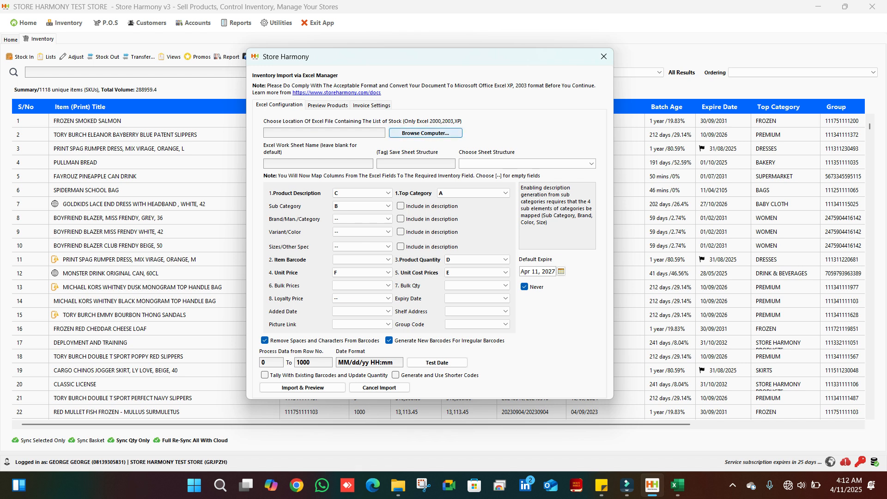
Choose BODY HUG CATEGORY.THATVEILCHIC.xls from the Desktop as the stock file to import
{"action": "left_click", "coordinate": [425, 133]}
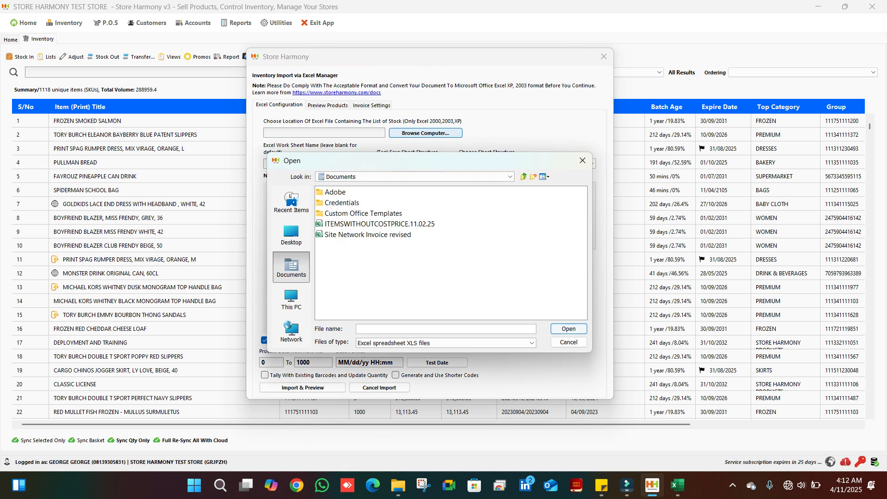
{"action": "left_click", "coordinate": [291, 235]}
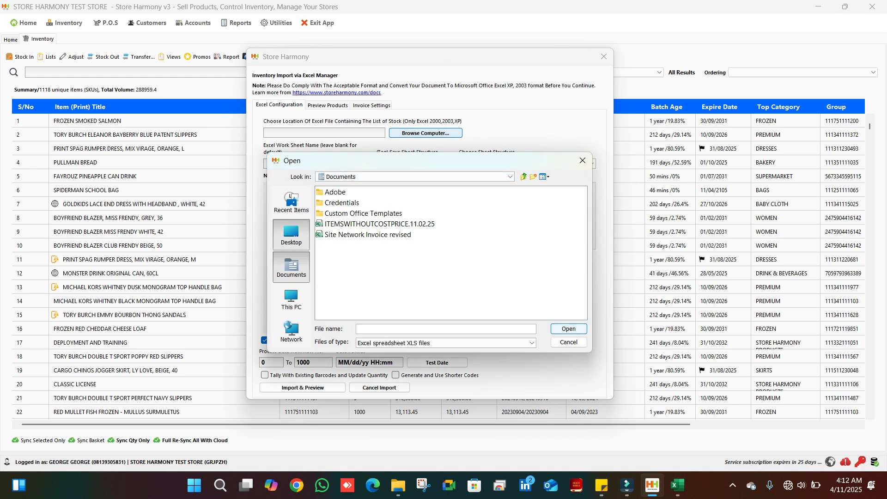
{"action": "left_click_drag", "start_coordinate": [414, 315], "coordinate": [486, 315]}
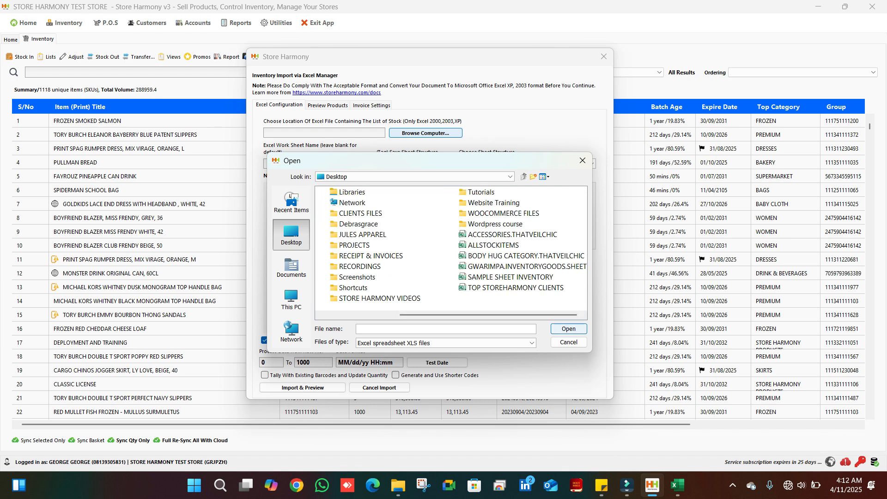
{"action": "left_click", "coordinate": [526, 256]}
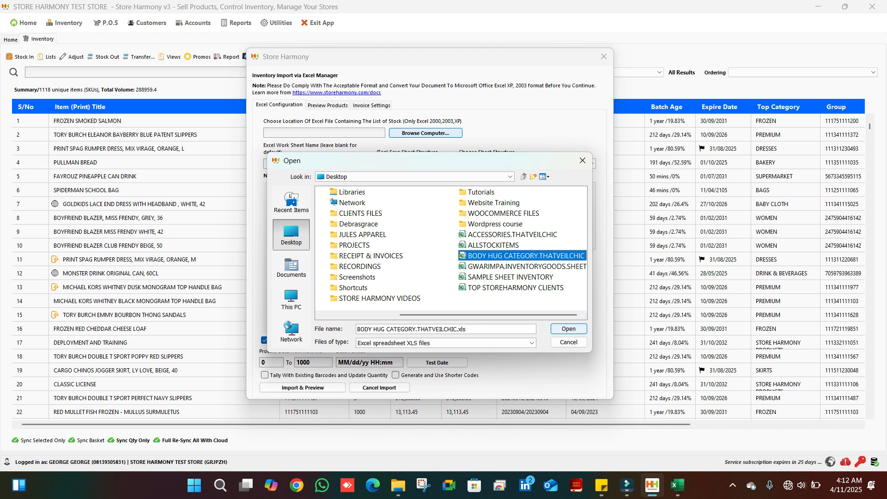
{"action": "left_click", "coordinate": [568, 328]}
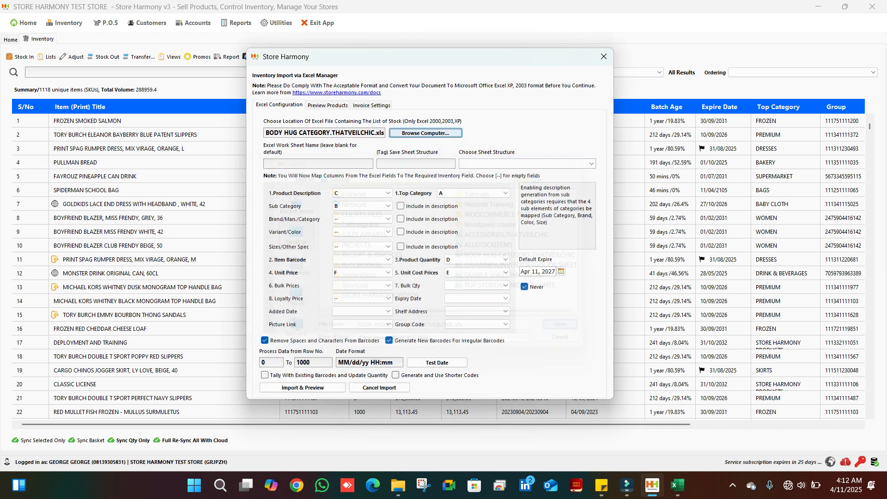
Check the worksheet name and the column headings of the stock workbook in Excel, and return to the Store Harmony import
{"action": "left_click", "coordinate": [315, 164]}
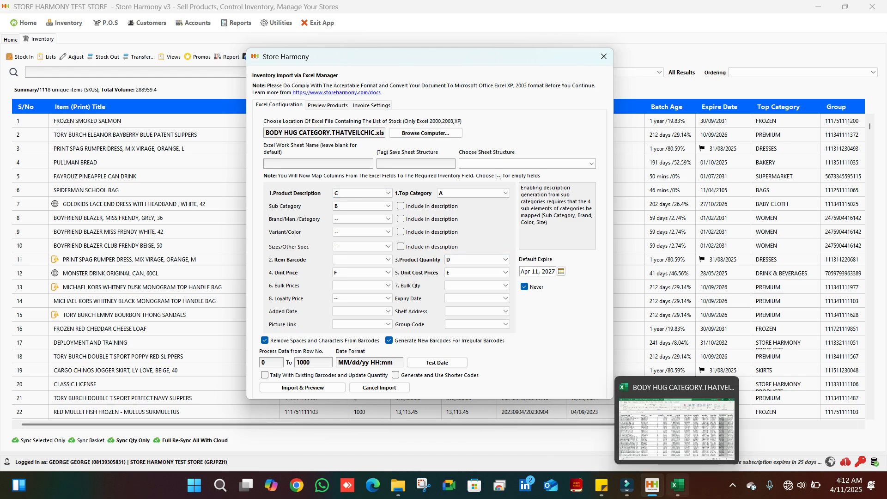
{"action": "left_click", "coordinate": [677, 485]}
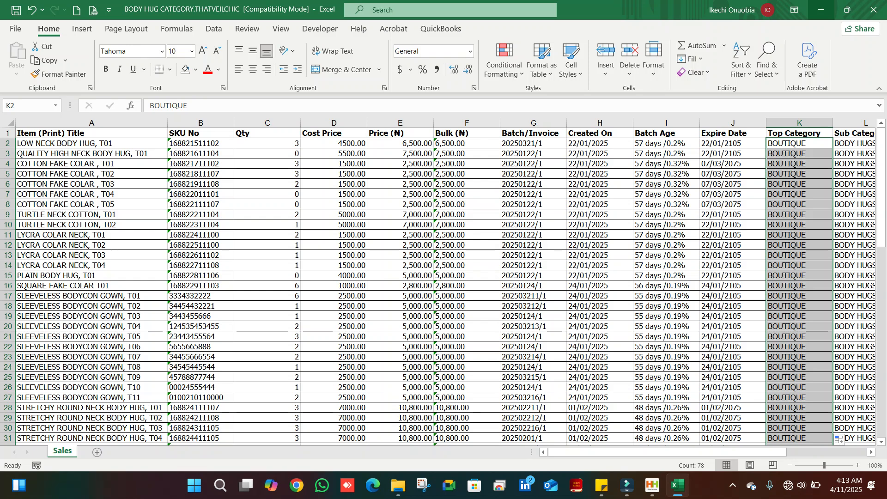
{"action": "left_click", "coordinate": [821, 10]}
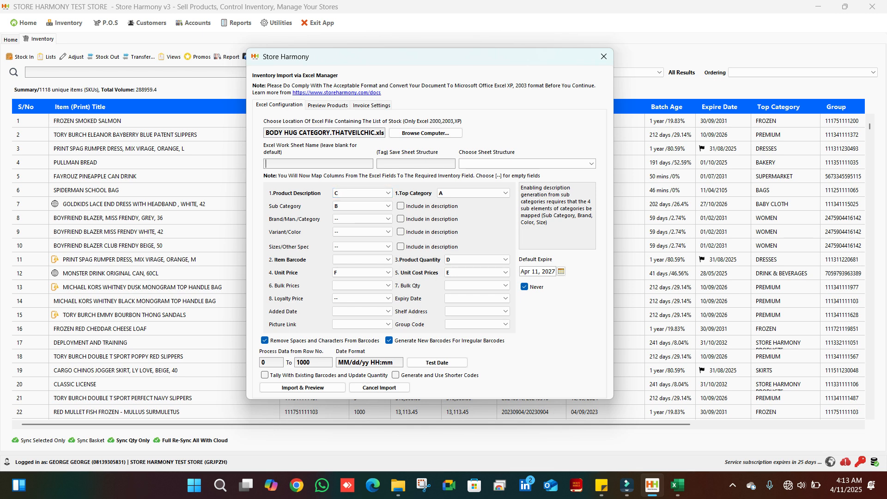
{"action": "left_click", "coordinate": [677, 485]}
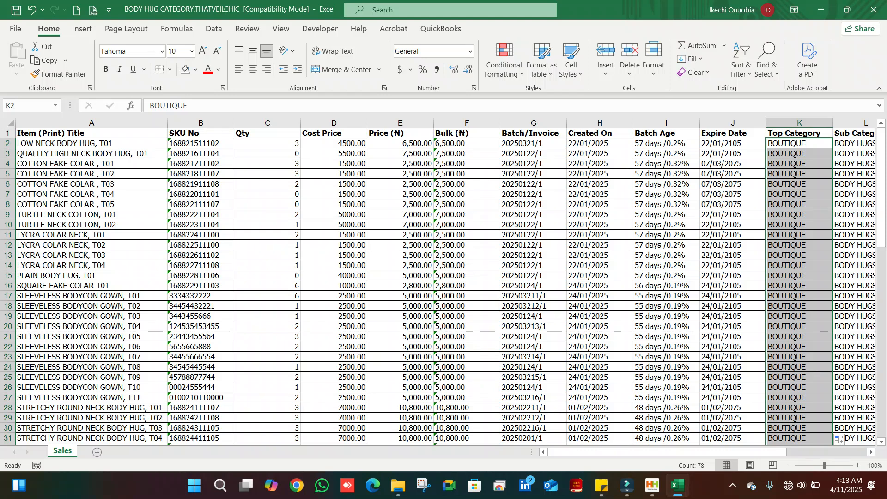
{"action": "left_click", "coordinate": [677, 485]}
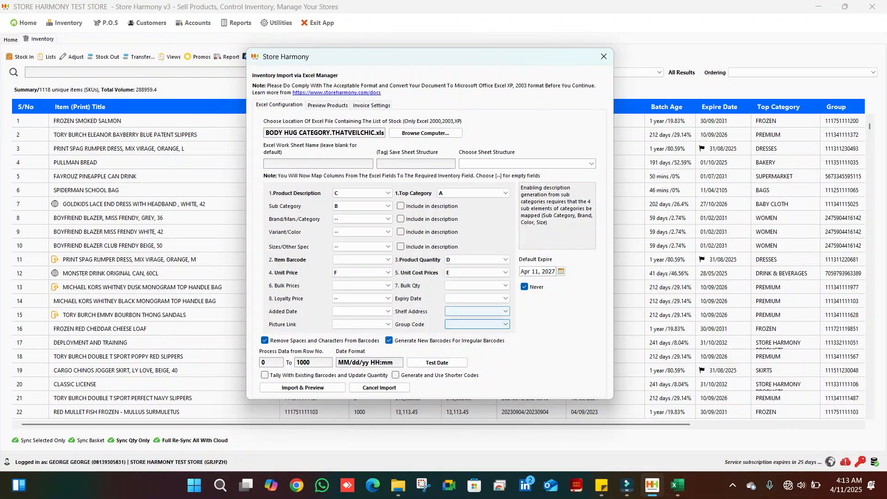
Map the Product Description field to Excel column A
{"action": "left_click", "coordinate": [382, 193]}
{"action": "scroll", "coordinate": [358, 229], "scroll_direction": "up", "scroll_amount": 1}
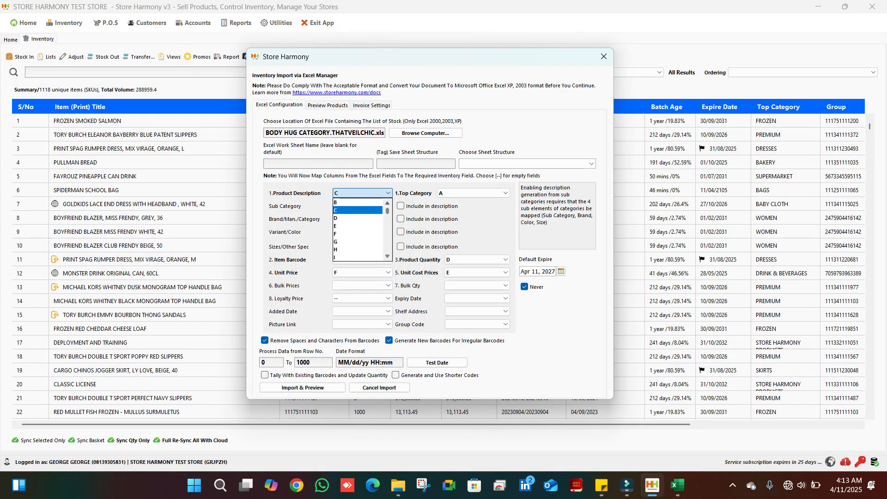
{"action": "left_click", "coordinate": [358, 210]}
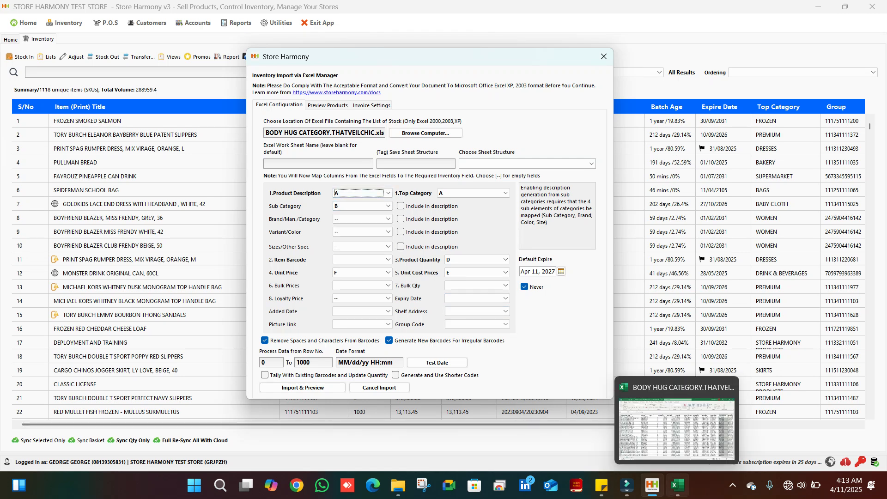
Check the column headings in the Excel workbook and map the Sub Category field to column L in Store Harmony
{"action": "left_click", "coordinate": [677, 485]}
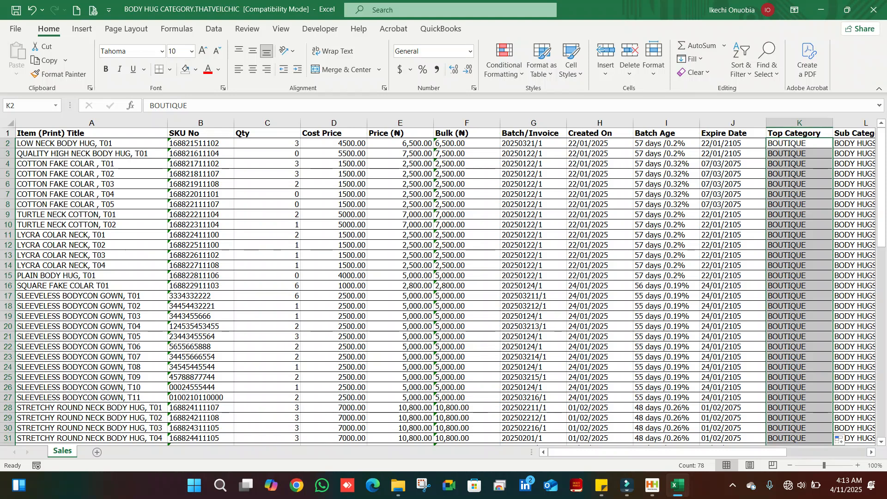
{"action": "key", "text": "alt+Tab"}
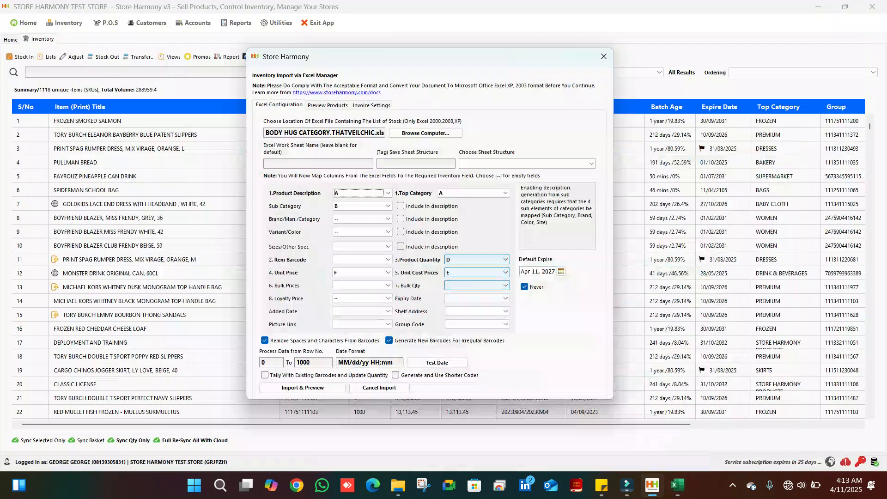
{"action": "left_click", "coordinate": [373, 206]}
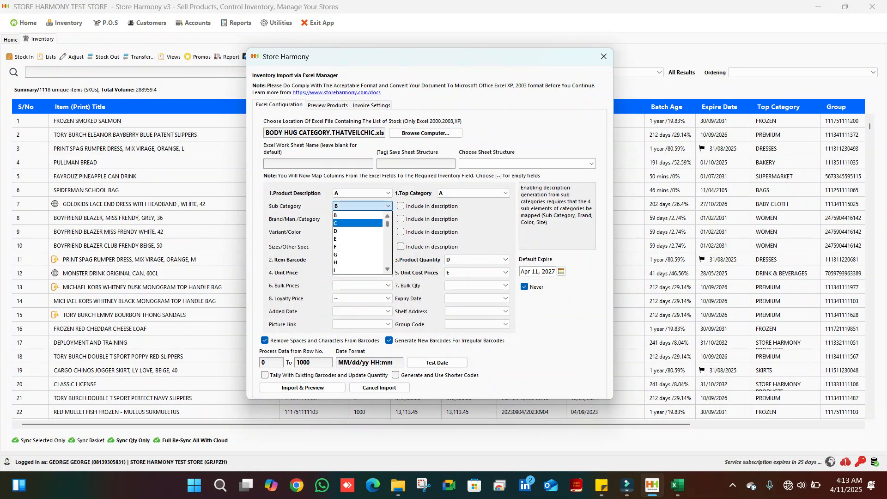
{"action": "scroll", "coordinate": [360, 240], "scroll_direction": "down", "scroll_amount": 16}
{"action": "scroll", "coordinate": [359, 240], "scroll_direction": "up", "scroll_amount": 6}
{"action": "scroll", "coordinate": [360, 240], "scroll_direction": "up", "scroll_amount": 8}
{"action": "left_click", "coordinate": [358, 222]}
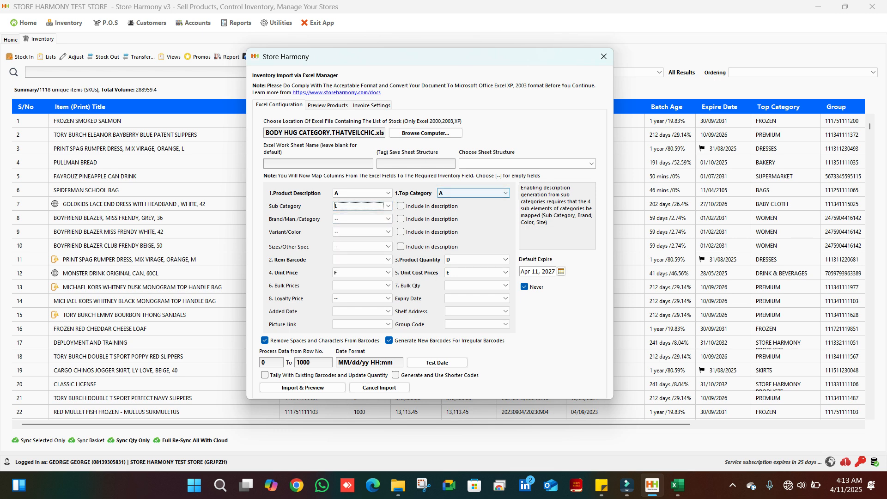
Look up the Top Category column in the Excel workbook and map the Top Category field to column K in Store Harmony
{"action": "left_click", "coordinate": [677, 485]}
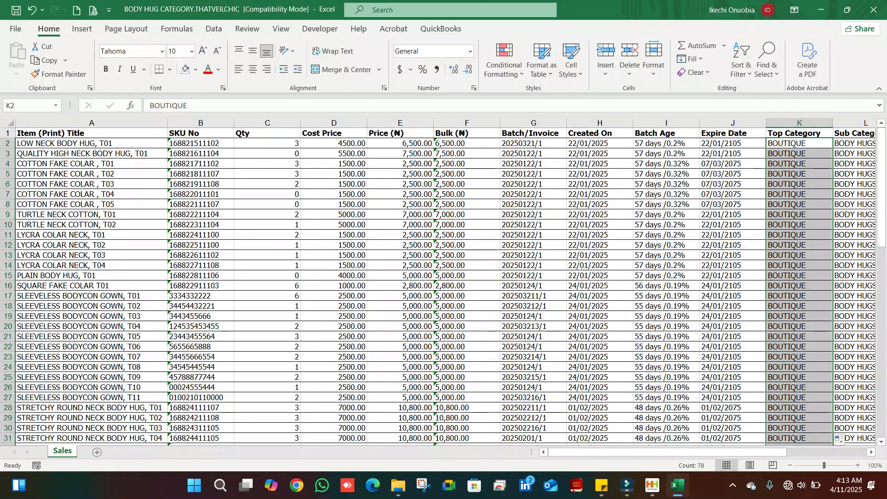
{"action": "left_click", "coordinate": [678, 485]}
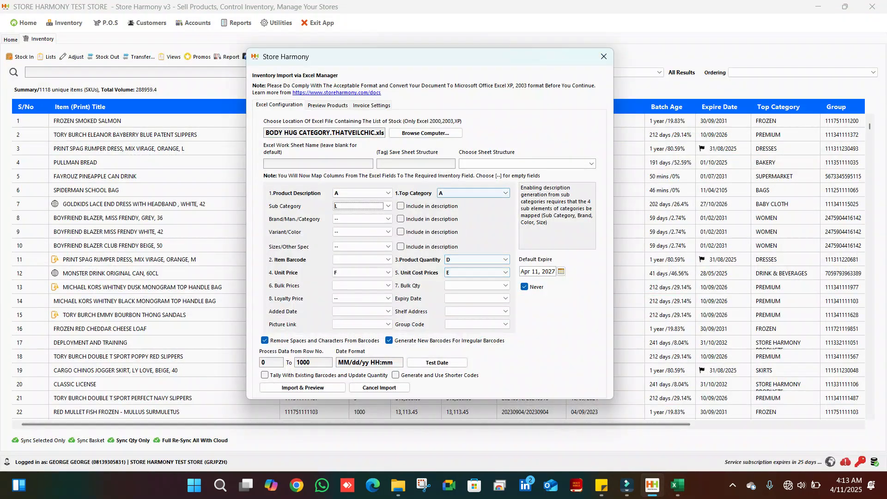
{"action": "left_click", "coordinate": [504, 193]}
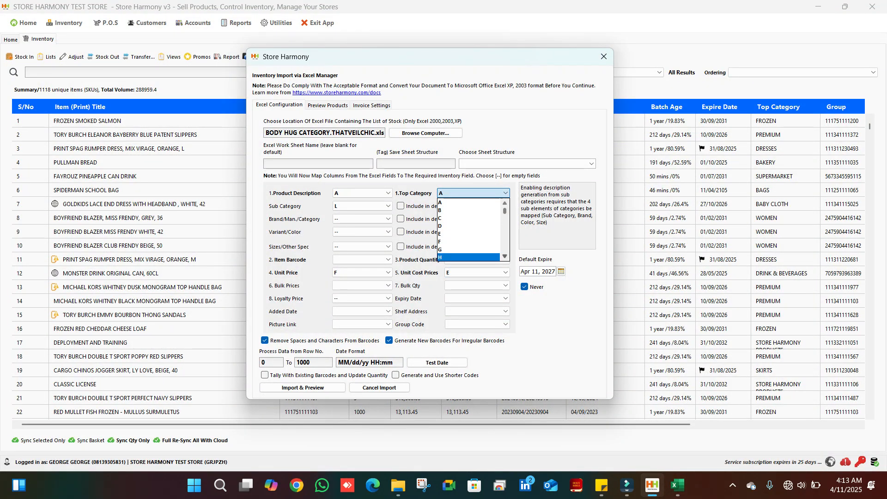
{"action": "scroll", "coordinate": [468, 228], "scroll_direction": "down", "scroll_amount": 2}
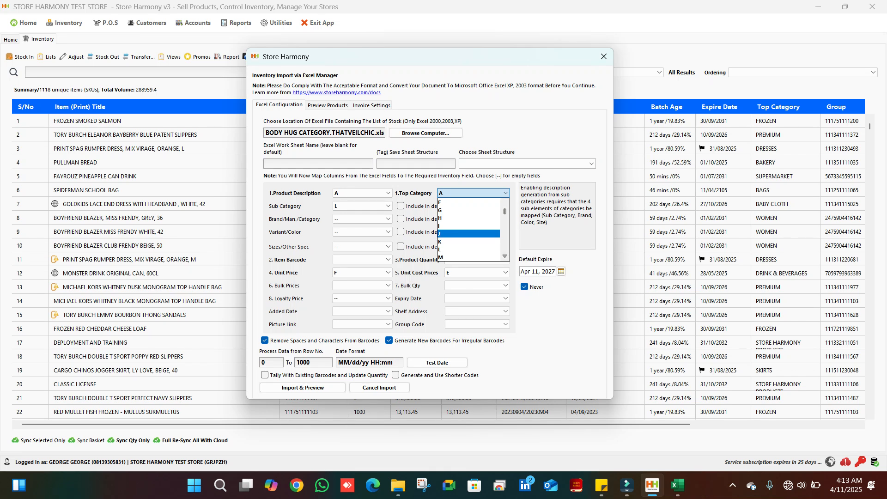
{"action": "left_click", "coordinate": [468, 241]}
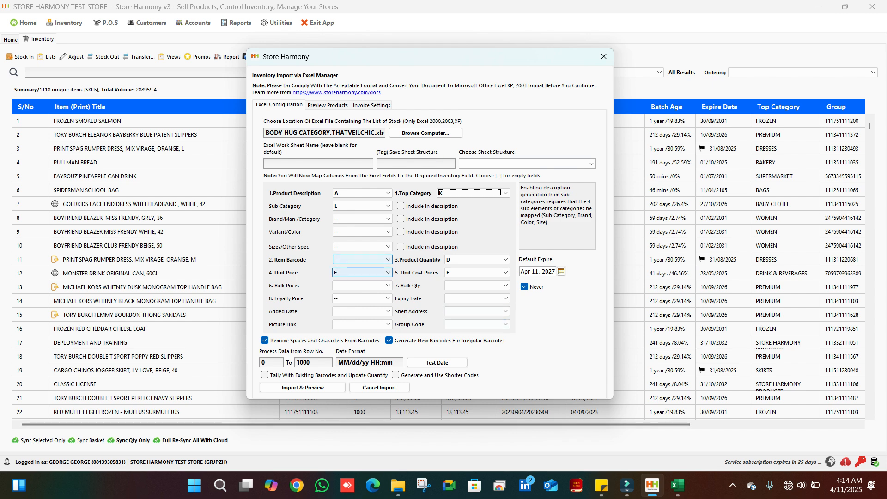
Look up the SKU column in the Excel workbook and map the Item Barcode field to column B in Store Harmony
{"action": "left_click", "coordinate": [677, 485]}
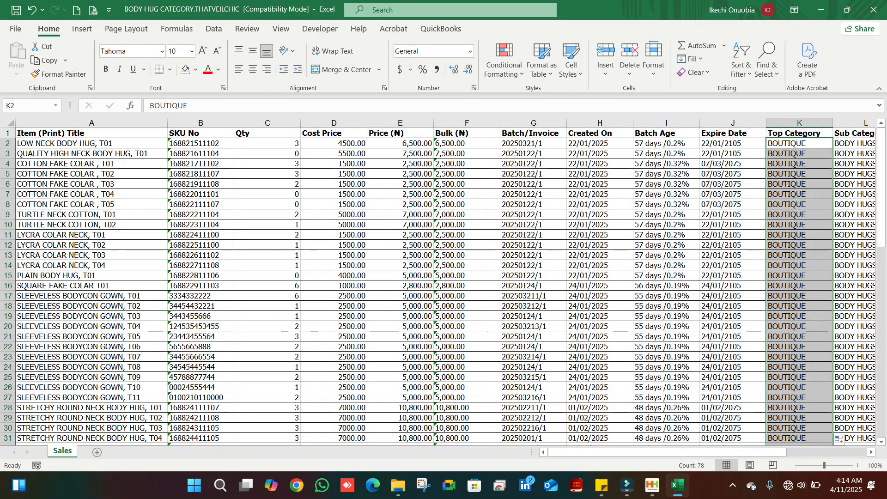
{"action": "left_click", "coordinate": [677, 485]}
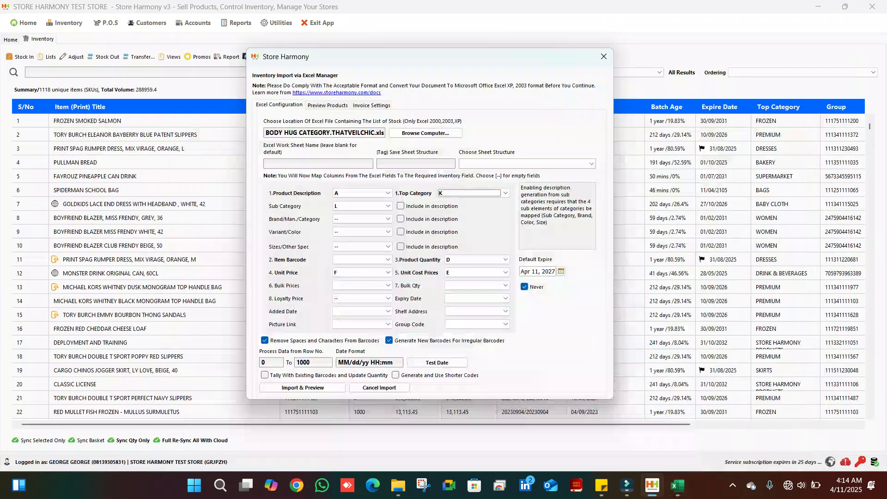
{"action": "left_click", "coordinate": [362, 260]}
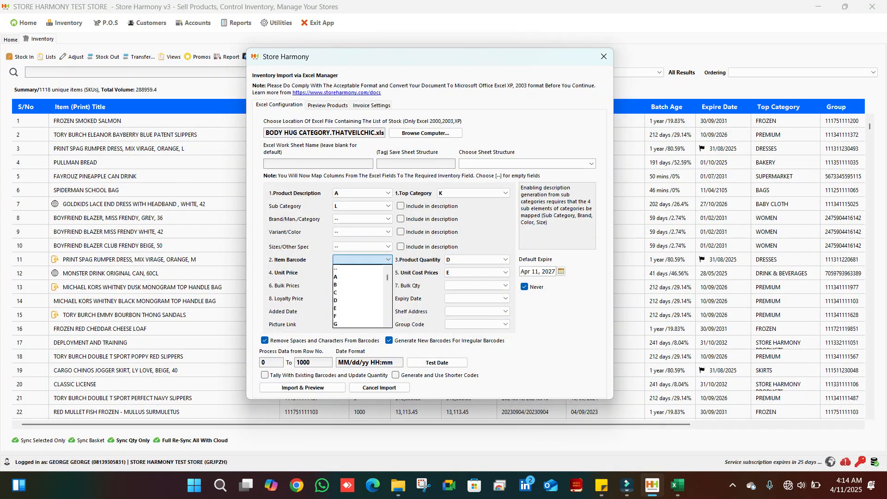
{"action": "left_click", "coordinate": [357, 284]}
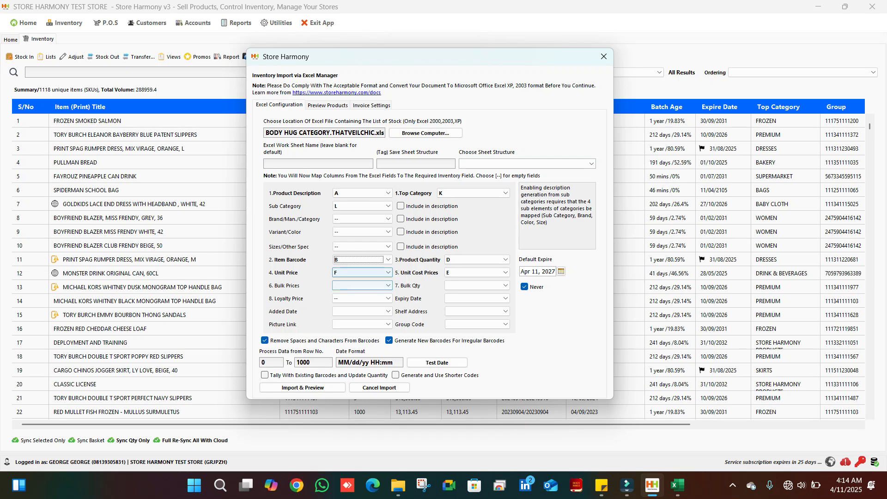
Look up the Price column in the Excel workbook and map the Unit Price field to column E in Store Harmony
{"action": "left_click", "coordinate": [677, 485]}
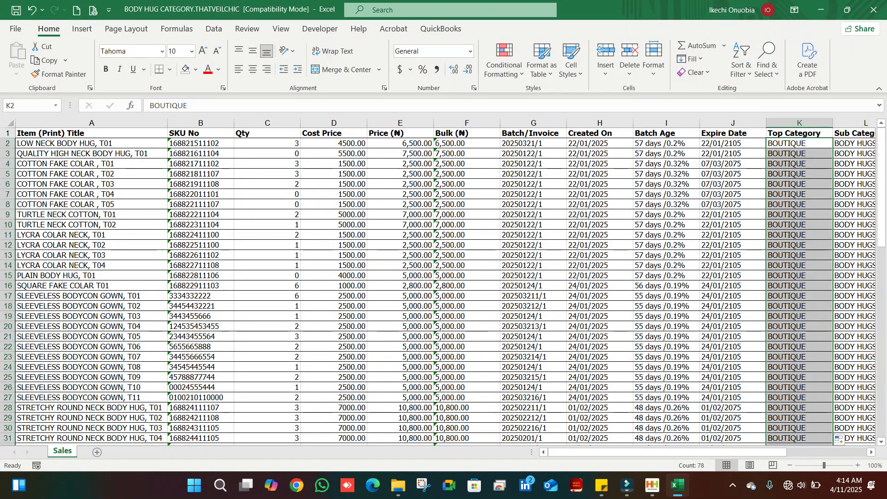
{"action": "left_click", "coordinate": [677, 485]}
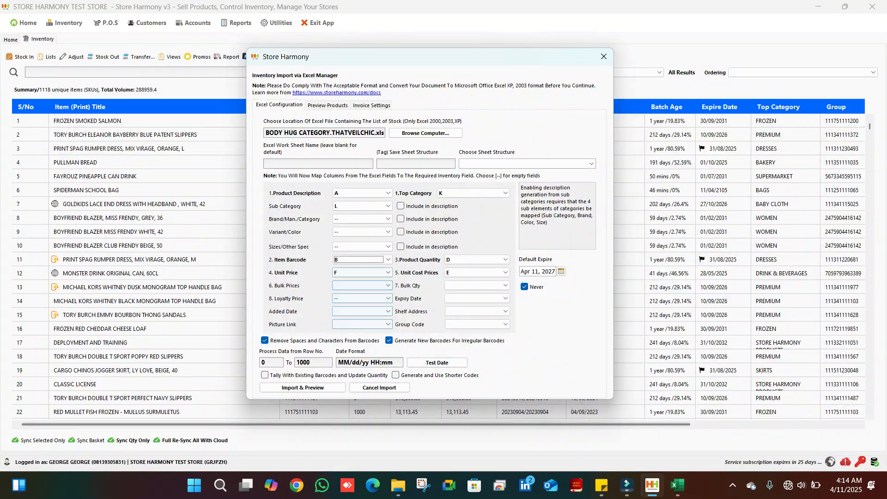
{"action": "left_click", "coordinate": [387, 272]}
{"action": "left_click", "coordinate": [387, 282]}
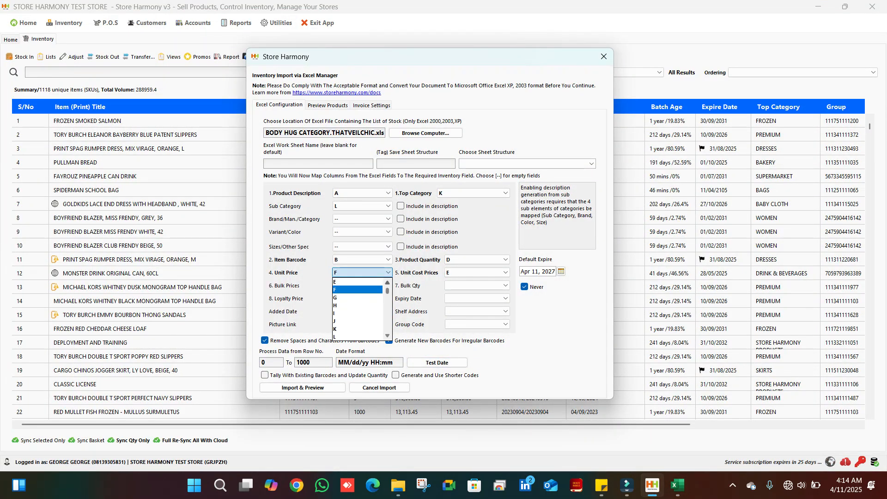
{"action": "left_click", "coordinate": [357, 281]}
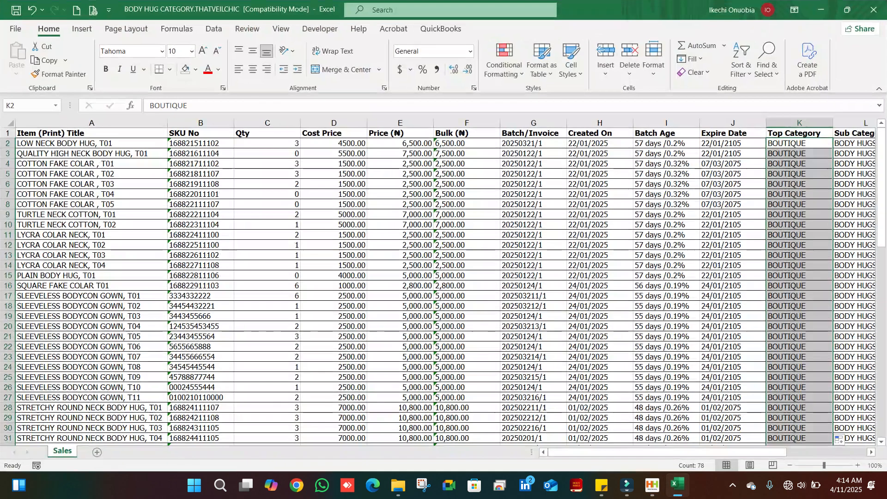
Look up the Qty column in the Excel workbook and map the Product Quantity field to column C in Store Harmony
{"action": "left_click", "coordinate": [677, 485]}
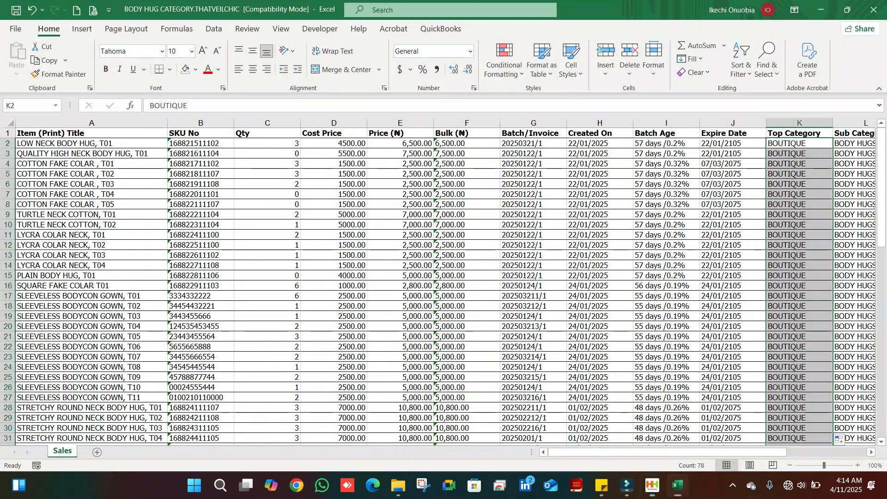
{"action": "left_click", "coordinate": [677, 485]}
{"action": "left_click", "coordinate": [504, 259]}
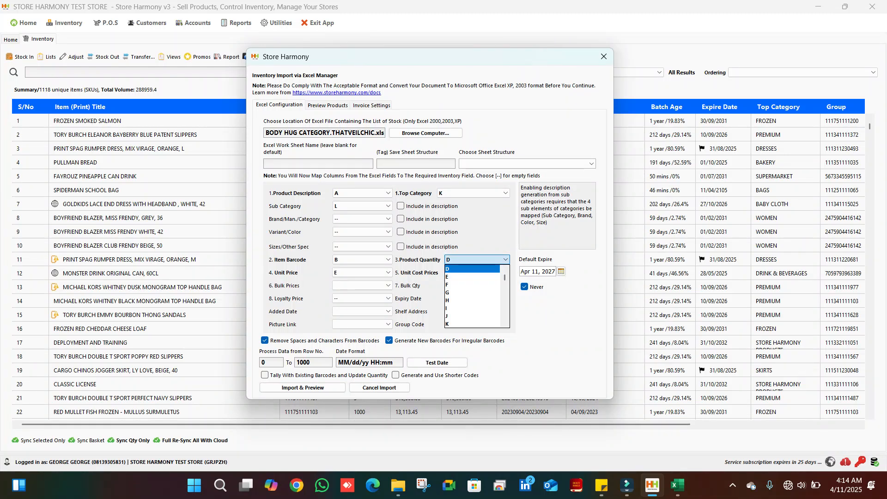
{"action": "scroll", "coordinate": [472, 283], "scroll_direction": "up", "scroll_amount": 1}
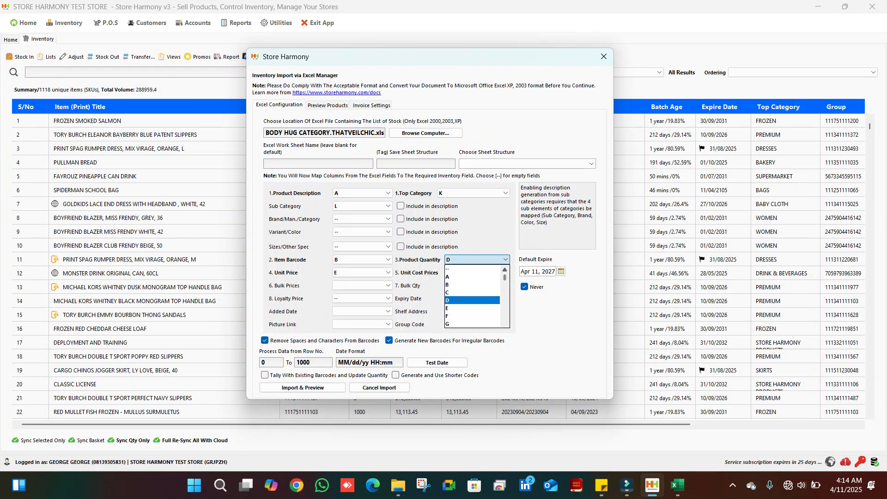
{"action": "left_click", "coordinate": [472, 294]}
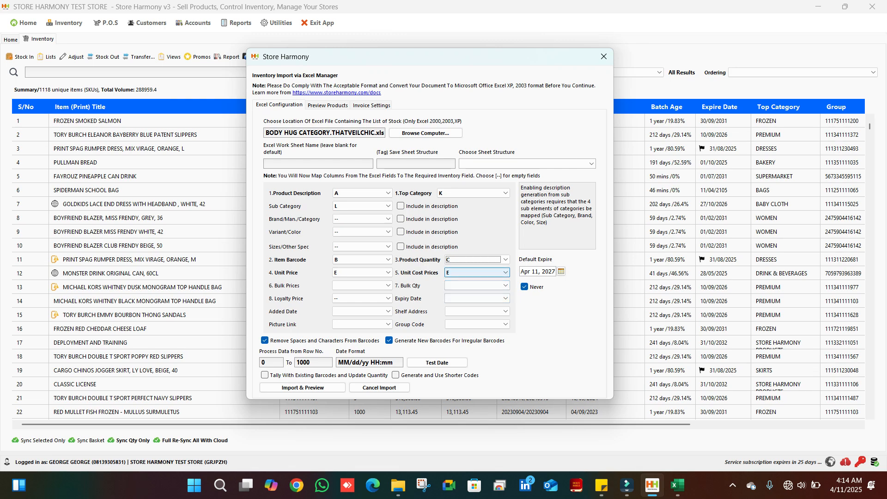
Look up the Cost Price column in the Excel workbook and map the Unit Cost Prices field to column D in Store Harmony
{"action": "left_click", "coordinate": [677, 485]}
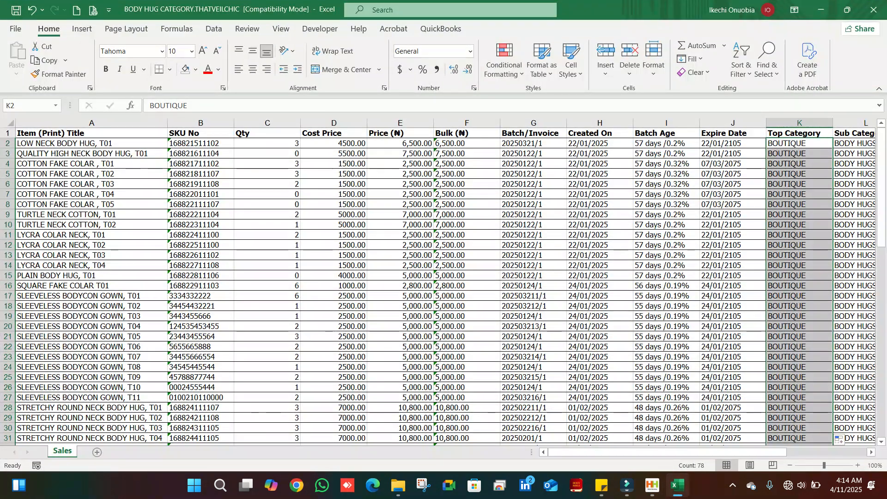
{"action": "left_click", "coordinate": [677, 485]}
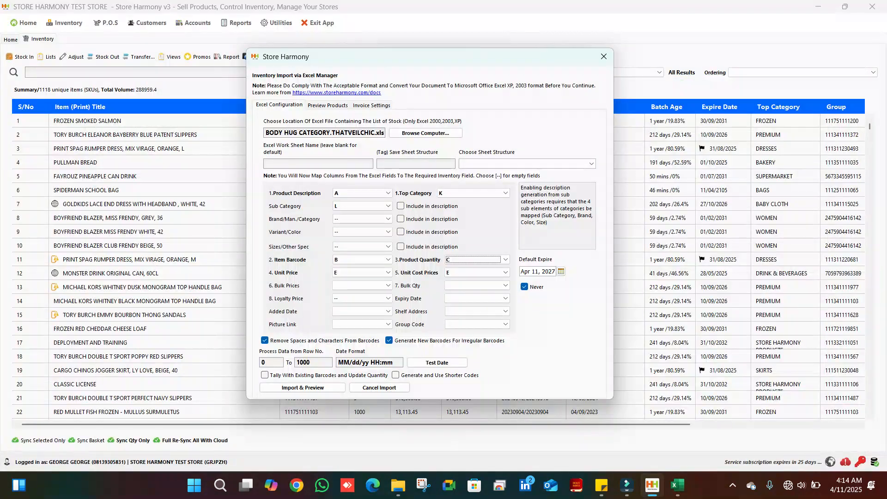
{"action": "left_click", "coordinate": [476, 272]}
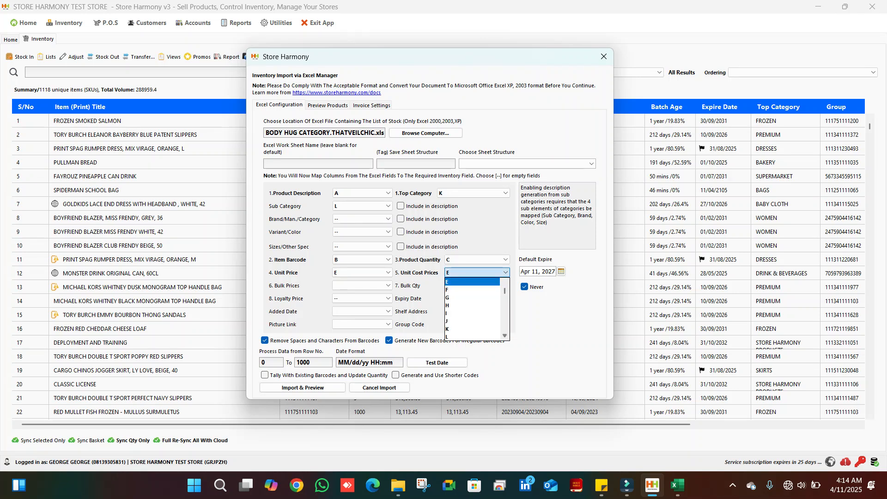
{"action": "left_click", "coordinate": [504, 282]}
{"action": "left_click", "coordinate": [504, 282]}
{"action": "left_click", "coordinate": [504, 282]}
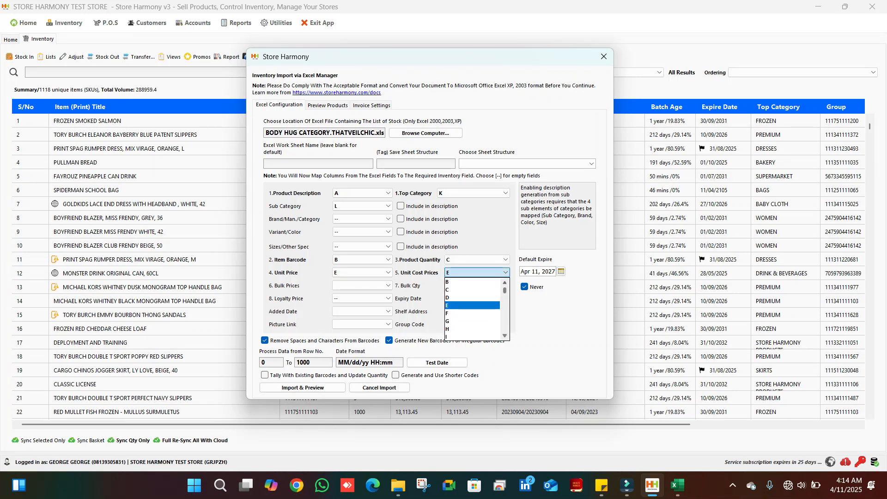
{"action": "left_click", "coordinate": [504, 283]}
{"action": "left_click", "coordinate": [505, 283]}
{"action": "left_click", "coordinate": [471, 313]}
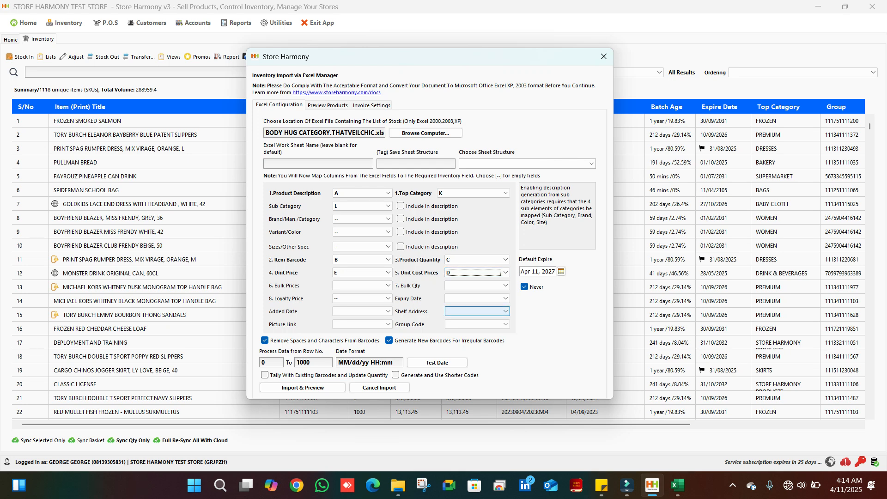
Look up the Bulk column in the Excel workbook and map the Bulk Prices field to column F in Store Harmony
{"action": "left_click", "coordinate": [677, 485]}
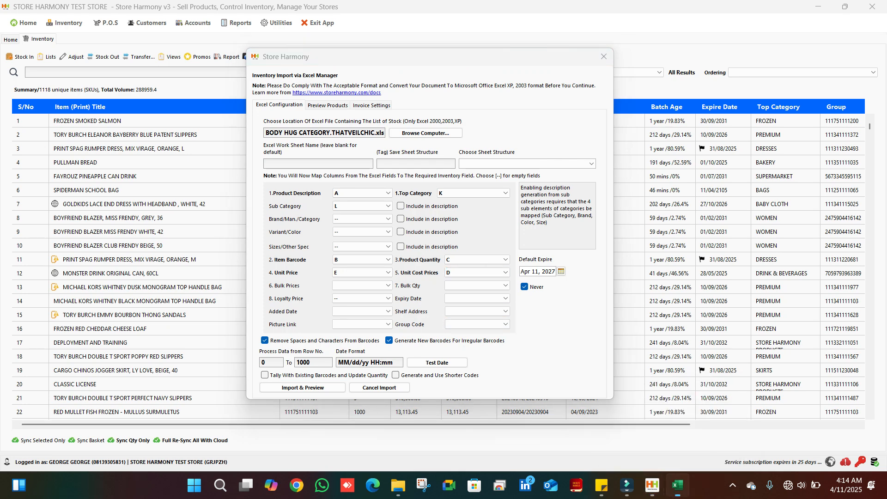
{"action": "left_click", "coordinate": [677, 485]}
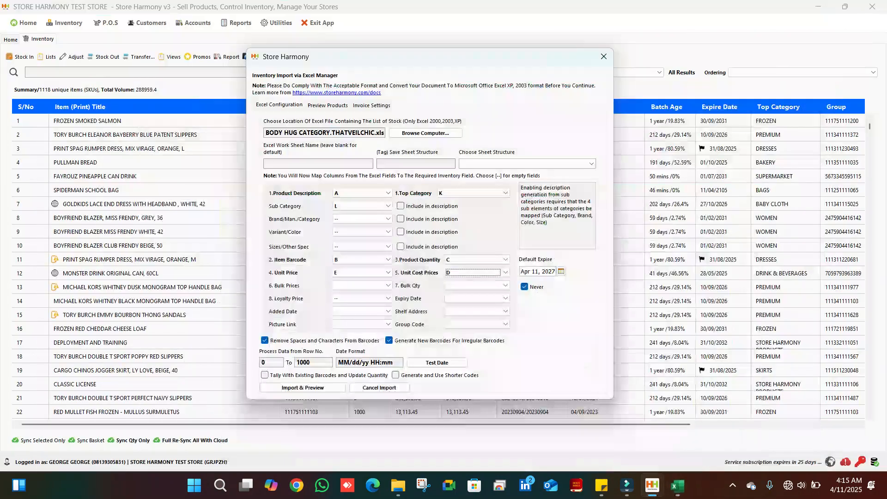
{"action": "left_click", "coordinate": [362, 286]}
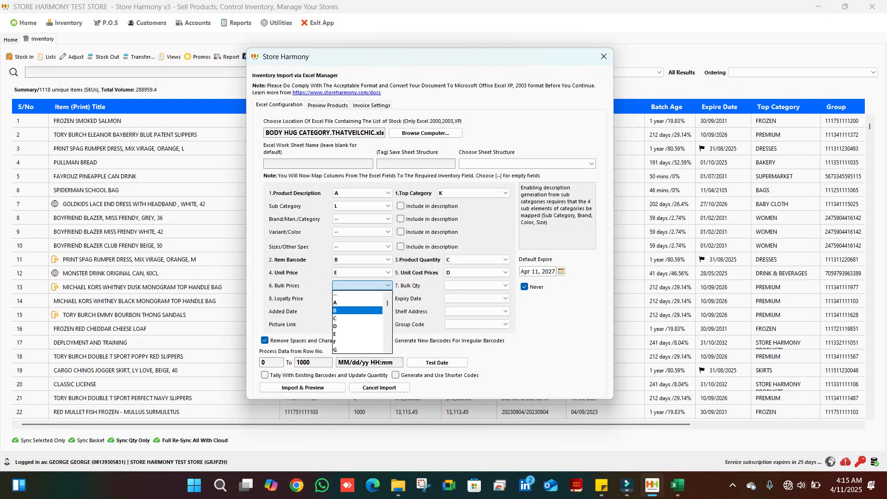
{"action": "left_click", "coordinate": [354, 342]}
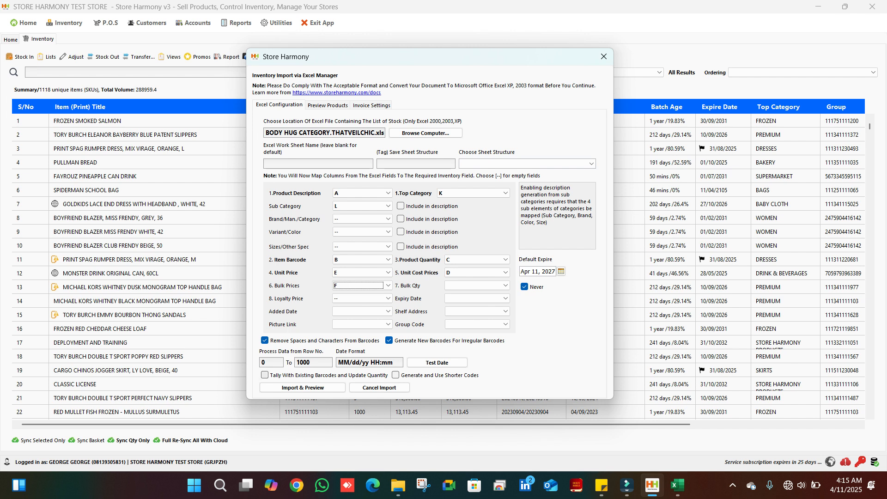
Check the data rows in the Excel workbook and set the import to process rows 2 to 37 in Store Harmony
{"action": "left_click", "coordinate": [678, 485]}
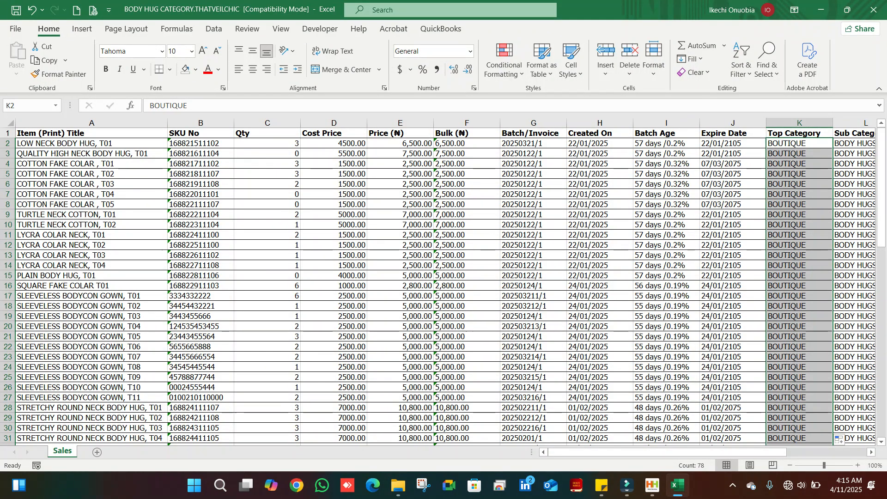
{"action": "left_click_drag", "start_coordinate": [882, 205], "coordinate": [881, 132]}
{"action": "left_click", "coordinate": [821, 9]}
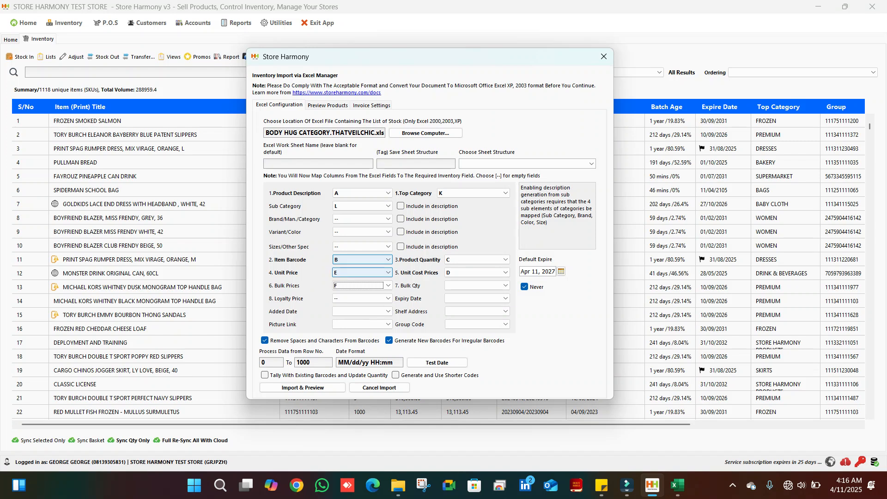
{"action": "double_click", "coordinate": [264, 363]}
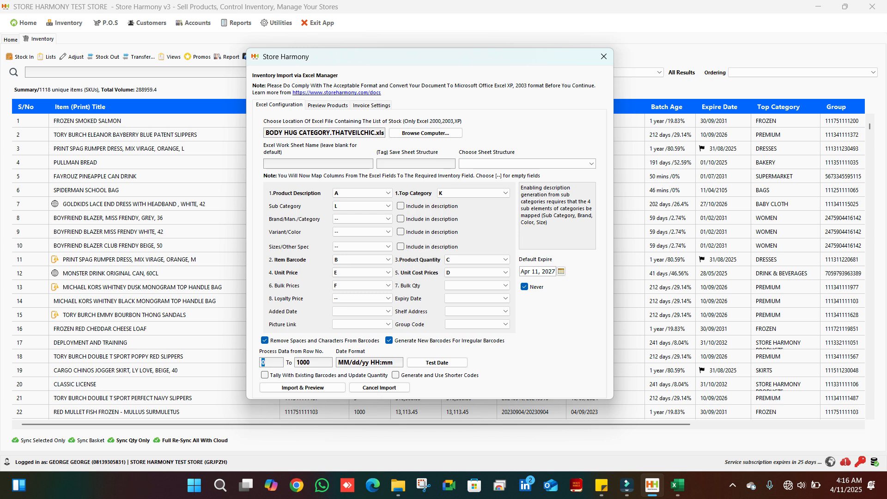
{"action": "type", "text": "2"}
{"action": "key", "text": "Tab"}
{"action": "type", "text": "37"}
Turn off the Never expire option and set the default expiry date to Apr 1, 2030
{"action": "left_click", "coordinate": [524, 286]}
{"action": "left_click", "coordinate": [561, 271]}
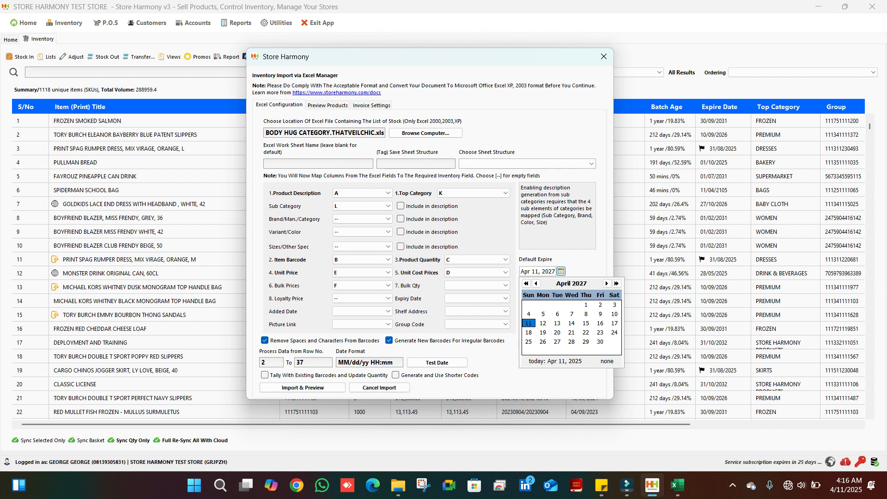
{"action": "left_click", "coordinate": [616, 283]}
{"action": "left_click", "coordinate": [616, 283]}
{"action": "left_click", "coordinate": [616, 283]}
{"action": "left_click", "coordinate": [543, 304]}
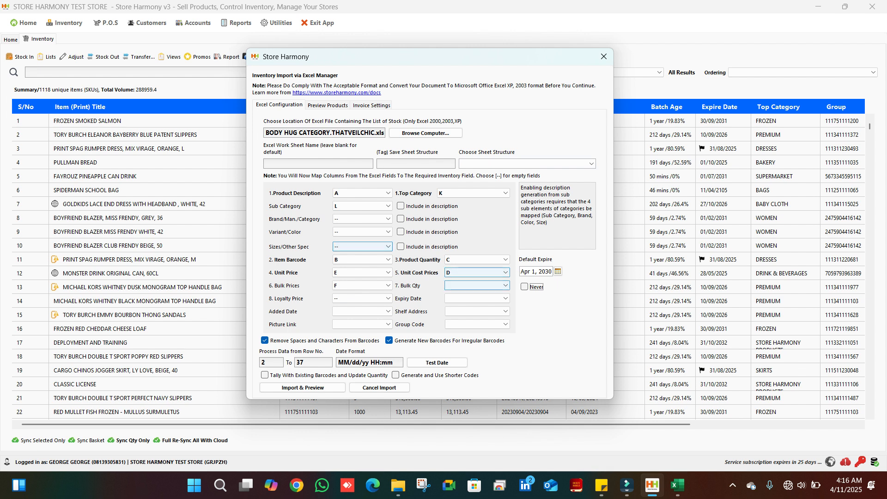
Create a supplier account for THATVEILCHIC with its email address and choose it as the supplier in the import's invoice settings
{"action": "left_click", "coordinate": [372, 104]}
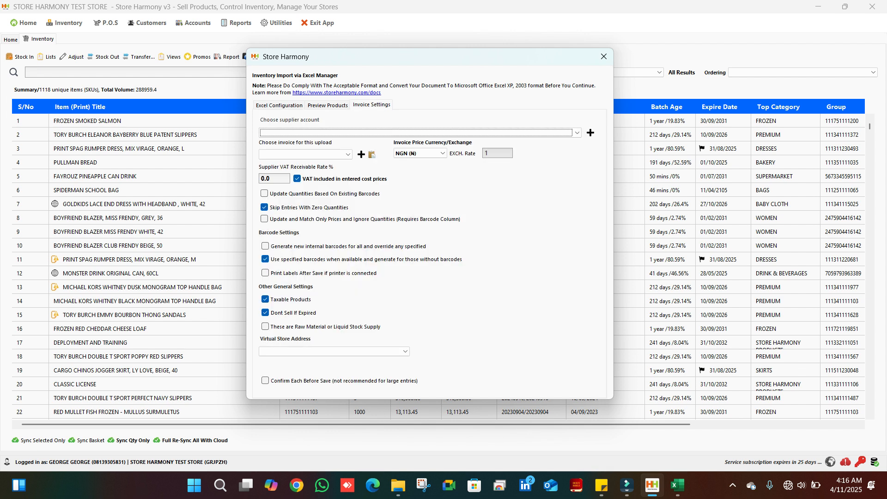
{"action": "left_click", "coordinate": [577, 133]}
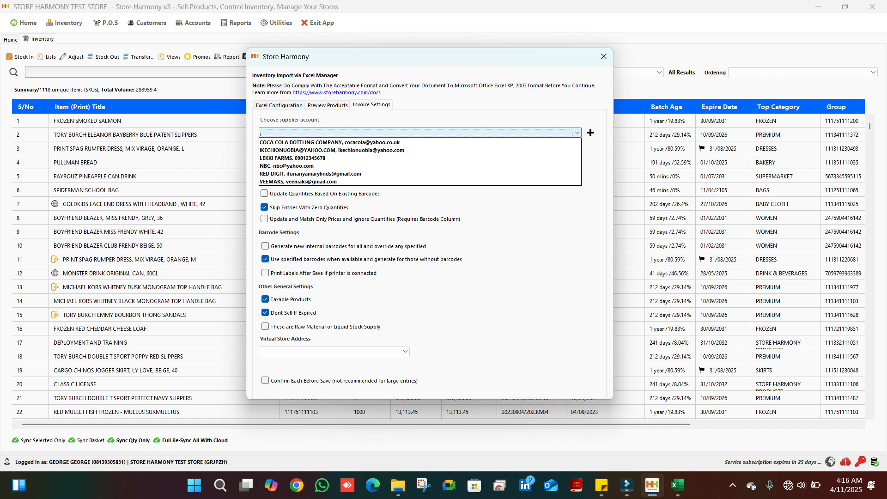
{"action": "left_click", "coordinate": [577, 133]}
{"action": "left_click", "coordinate": [590, 133]}
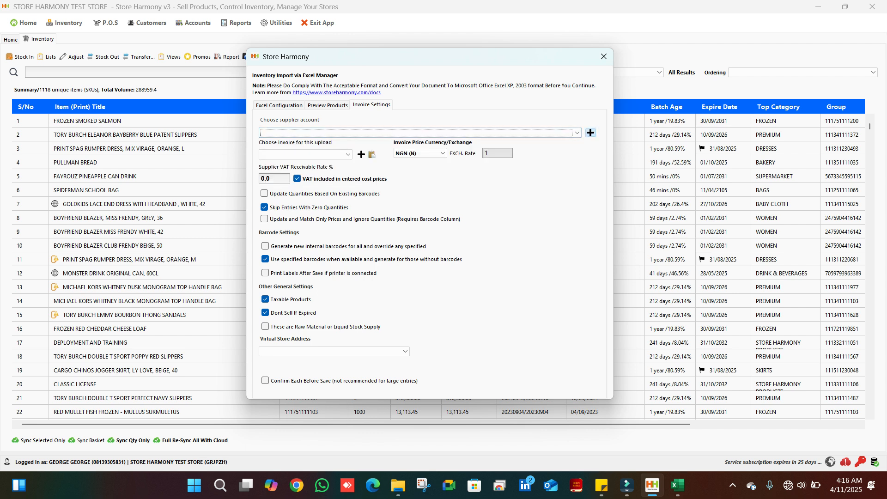
{"action": "type", "text": "T"}
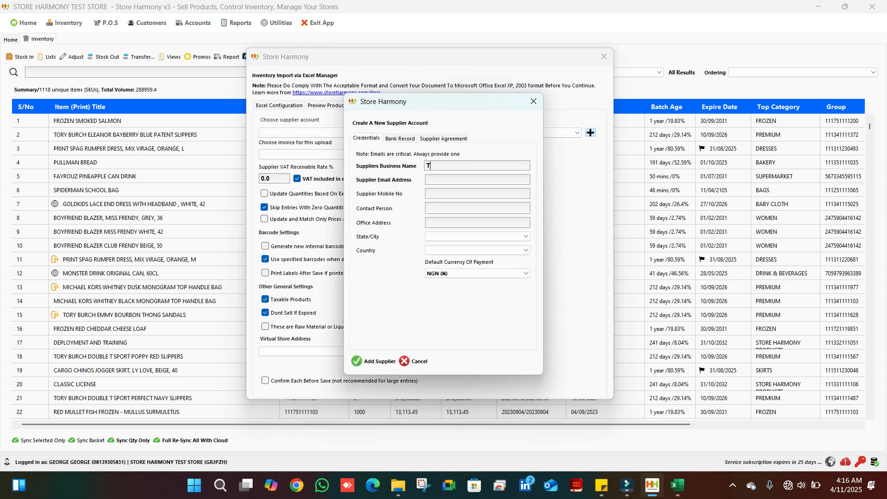
{"action": "type", "text": "HATVEILCH"}
{"action": "type", "text": "IC"}
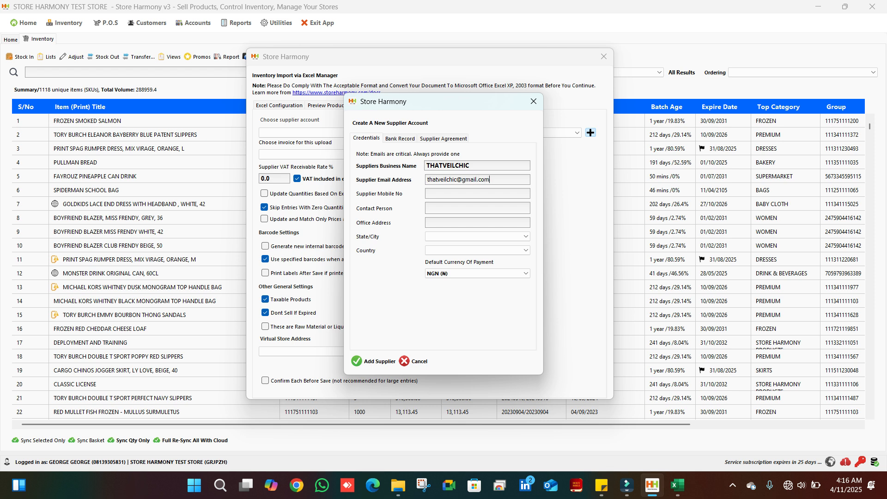
{"action": "key", "text": "Return"}
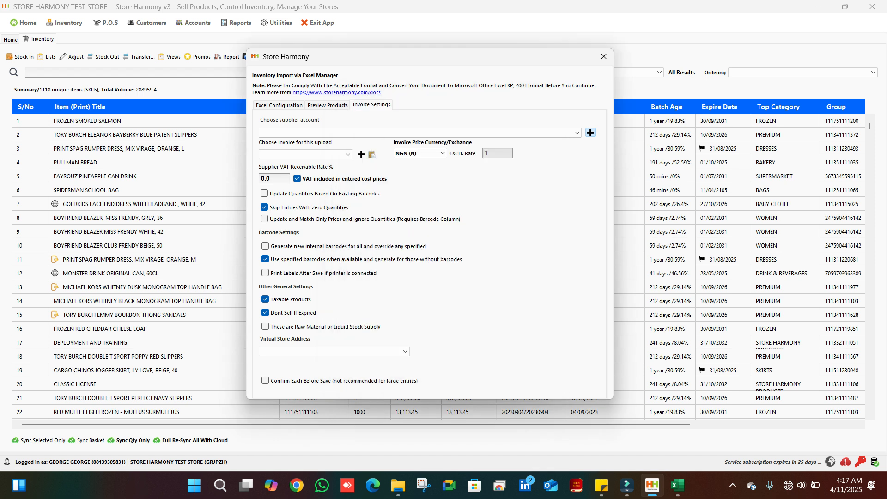
{"action": "key", "text": "Return"}
{"action": "left_click", "coordinate": [323, 182]}
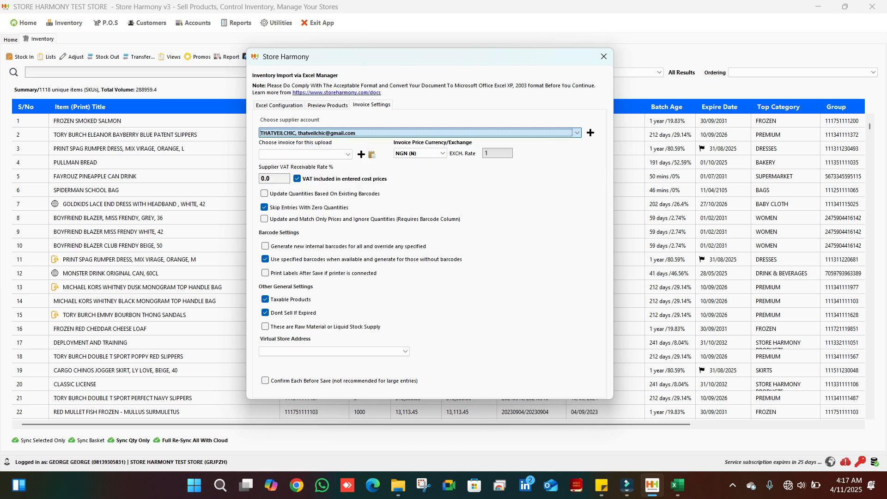
Create a purchase invoice for this upload with supplier invoice number 1098 and no approval required before adding to shelf
{"action": "left_click", "coordinate": [342, 155]}
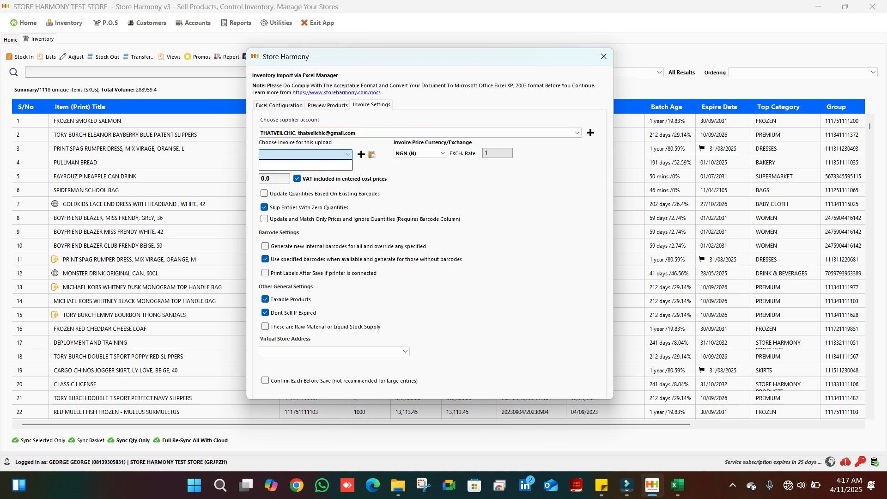
{"action": "left_click", "coordinate": [342, 154]}
{"action": "left_click", "coordinate": [362, 154]}
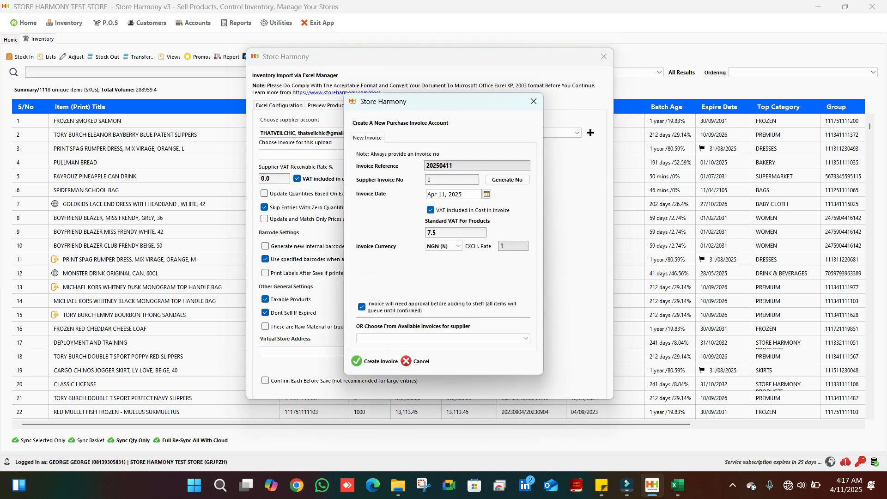
{"action": "type", "text": "1098"}
{"action": "left_click", "coordinate": [361, 306]}
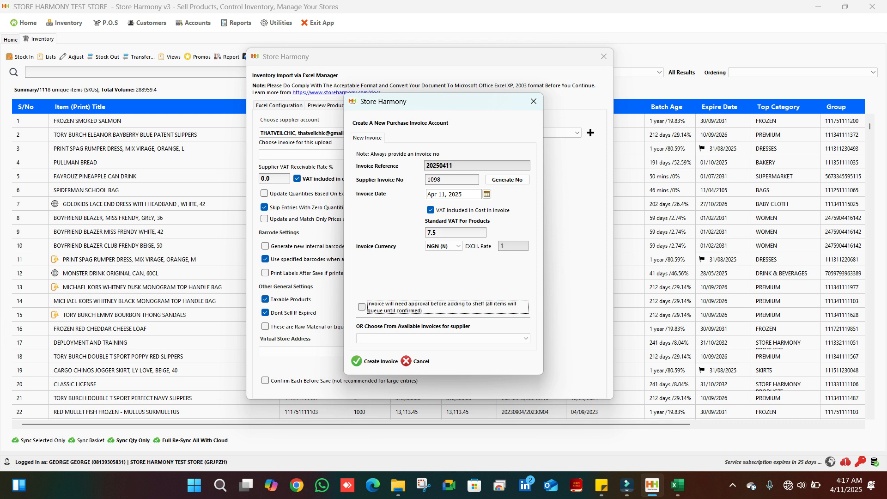
{"action": "left_click", "coordinate": [375, 361]}
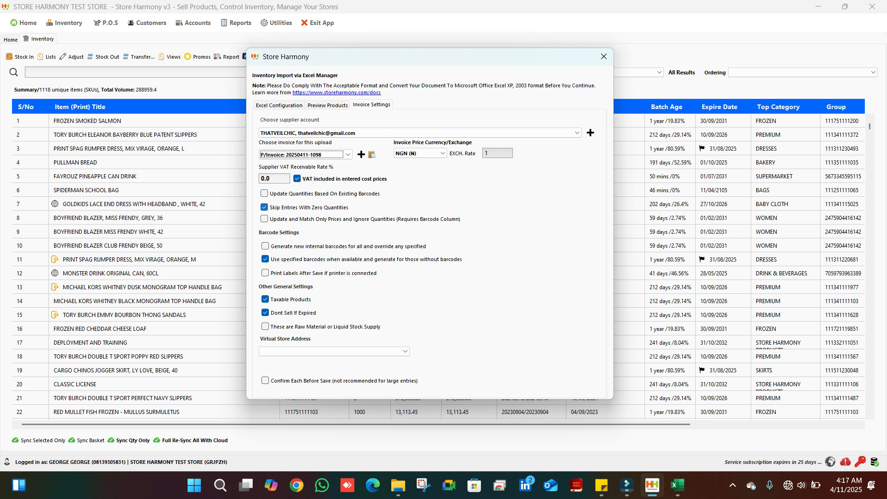
Turn off Skip Entries With Zero Quantities and generate the import preview from the Excel configuration
{"action": "left_click", "coordinate": [264, 207]}
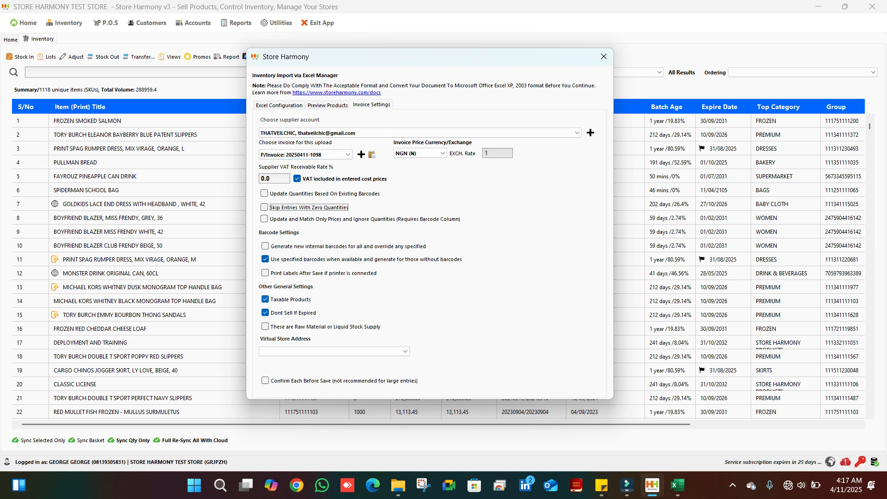
{"action": "left_click", "coordinate": [279, 106]}
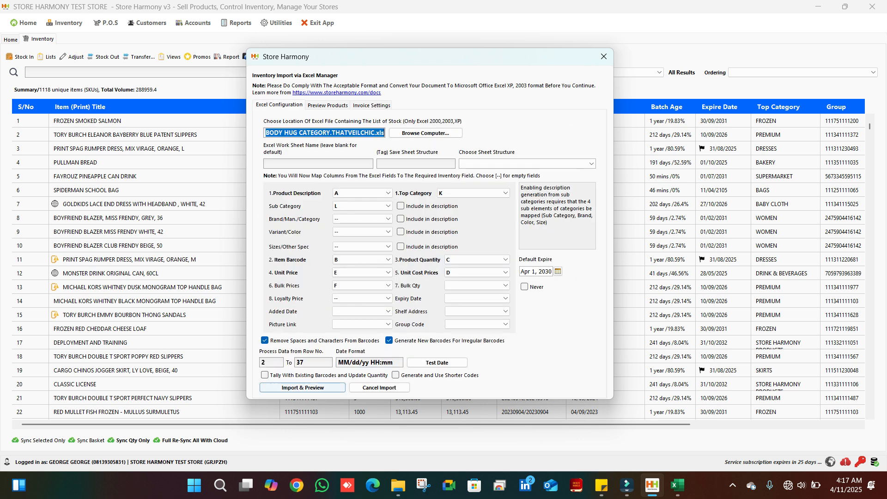
{"action": "left_click", "coordinate": [303, 387]}
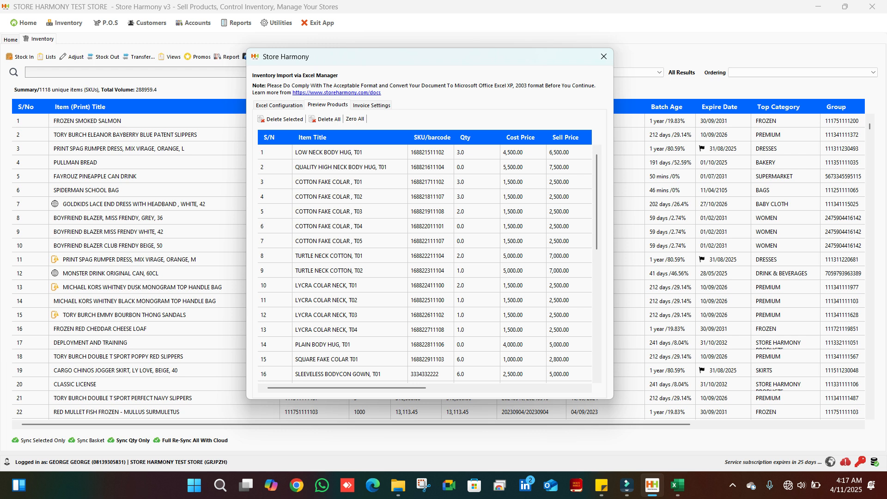
Review the previewed products, import them all to the store, close the import manager and check the items in the inventory list
{"action": "mouse_move", "coordinate": [347, 388]}
{"action": "left_mouse_down"}
{"action": "mouse_move", "coordinate": [504, 388]}
{"action": "mouse_move", "coordinate": [346, 388]}
{"action": "left_mouse_up"}
{"action": "scroll", "coordinate": [597, 264], "scroll_direction": "down", "scroll_amount": 7}
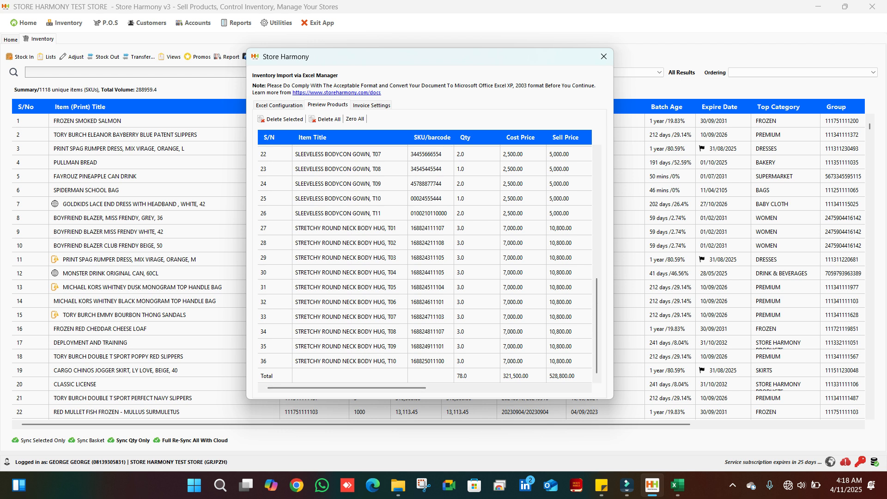
{"action": "left_click_drag", "start_coordinate": [416, 398], "coordinate": [416, 425]}
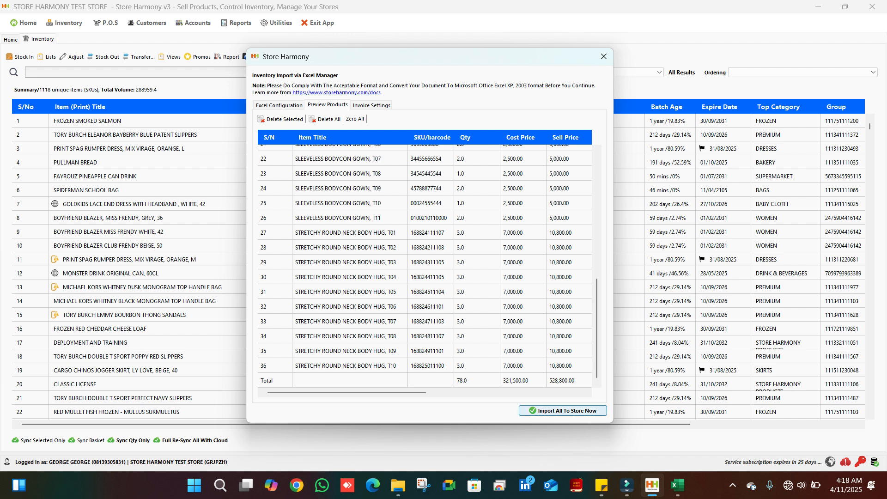
{"action": "left_click", "coordinate": [562, 410]}
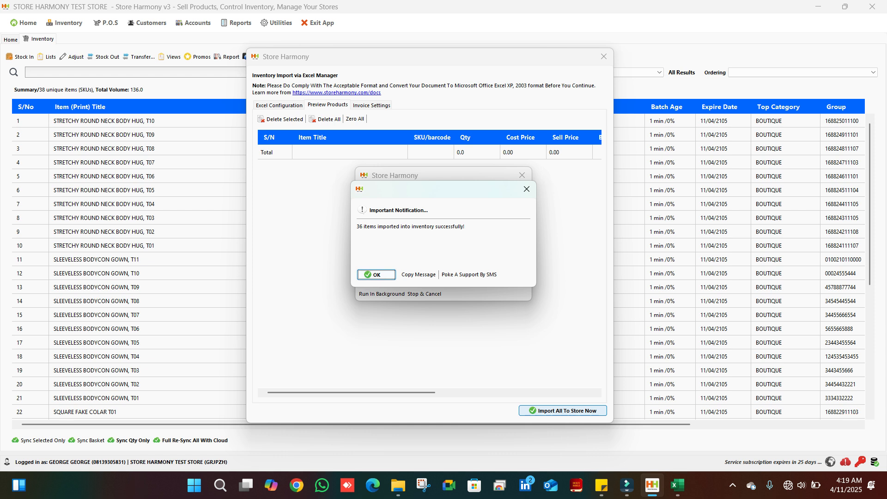
{"action": "key", "text": "Return"}
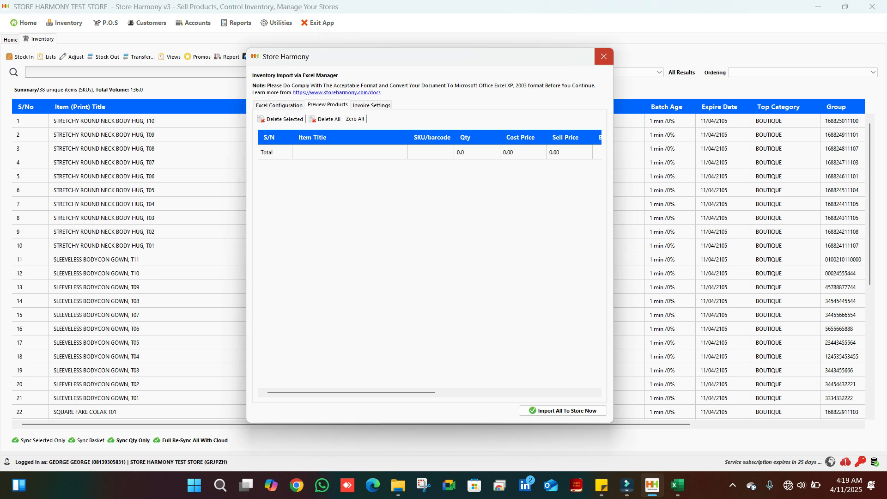
{"action": "left_click", "coordinate": [603, 57]}
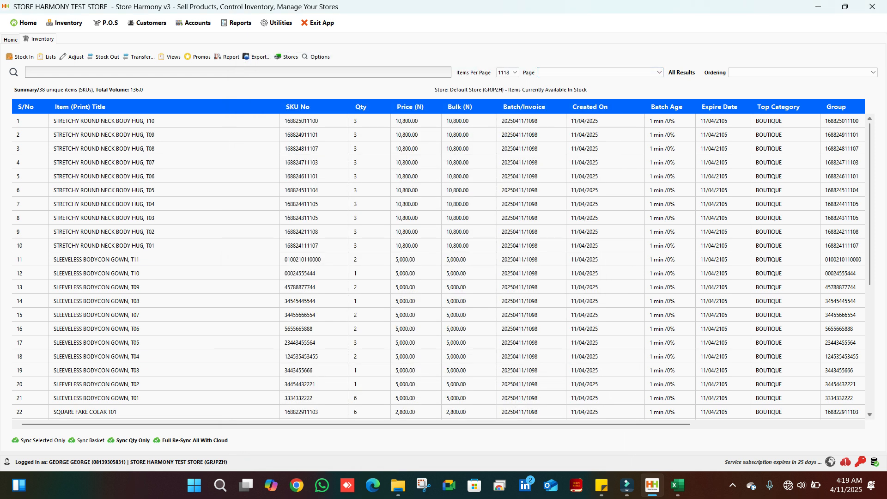
{"action": "scroll", "coordinate": [439, 267], "scroll_direction": "down", "scroll_amount": 6}
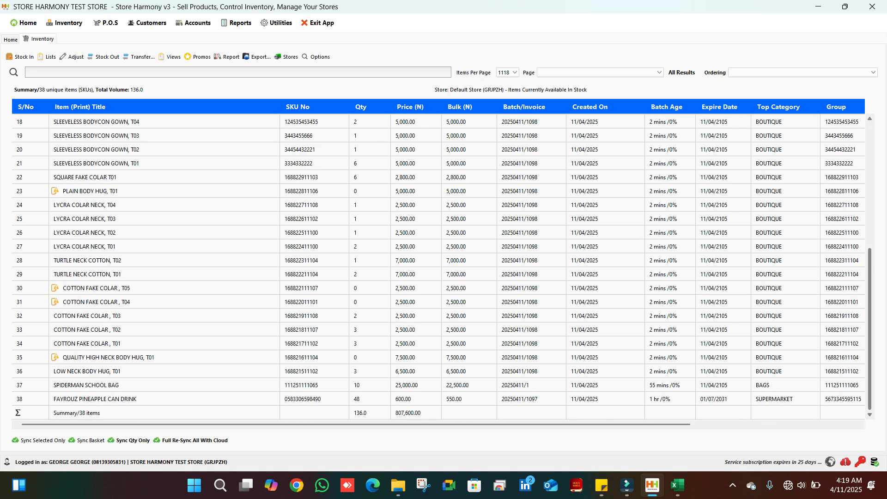
{"action": "scroll", "coordinate": [439, 267], "scroll_direction": "up", "scroll_amount": 6}
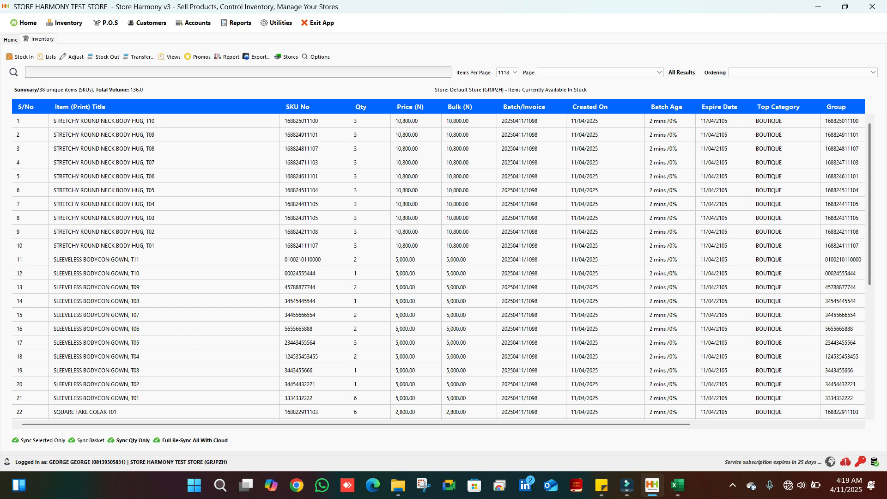
{"action": "left_click", "coordinate": [733, 485]}
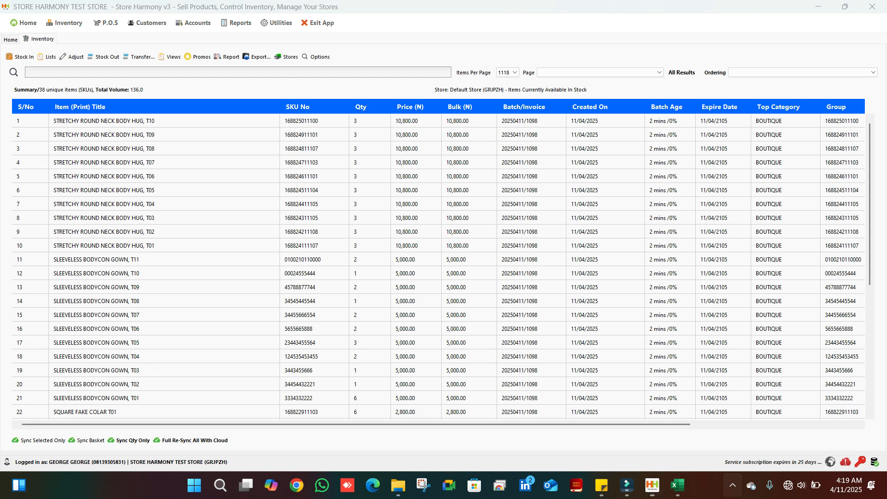